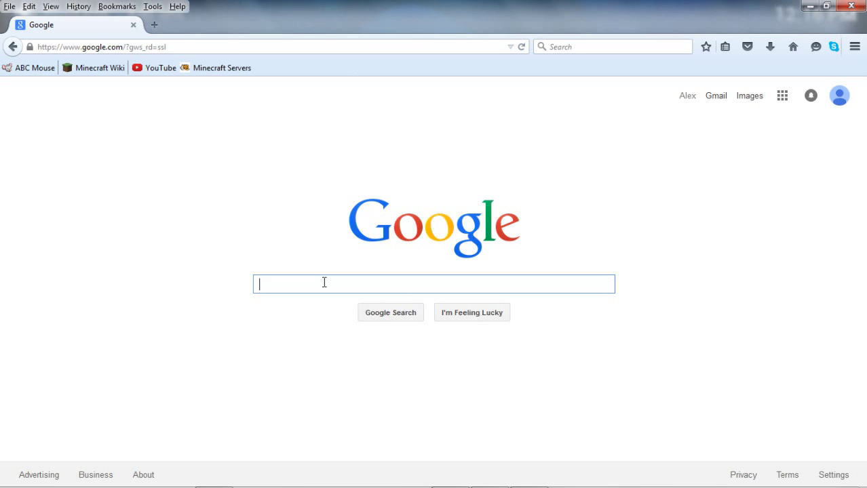
Search Google for 'addon installer kodi' and open the htpcbeginner guide on installing Addon Installer
type("add")
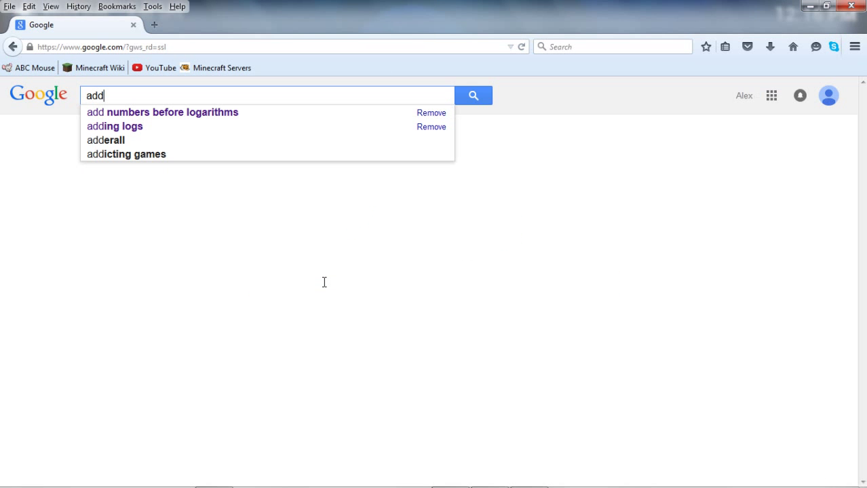
type("on ")
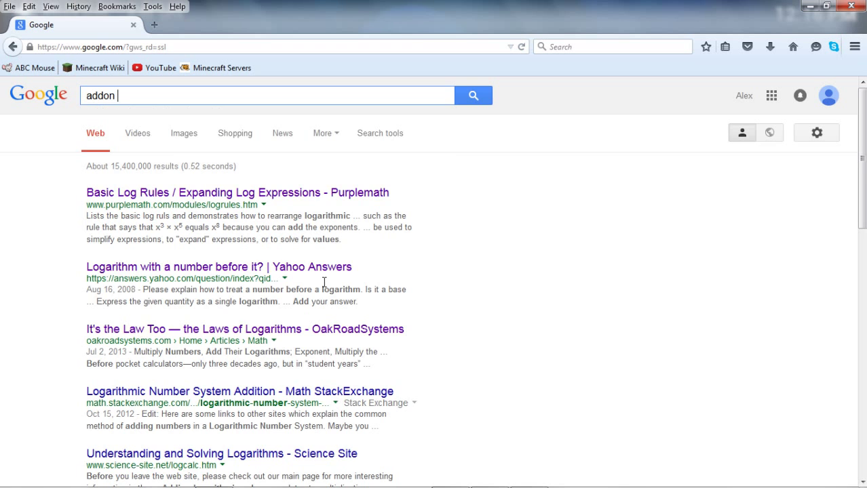
type("installer ")
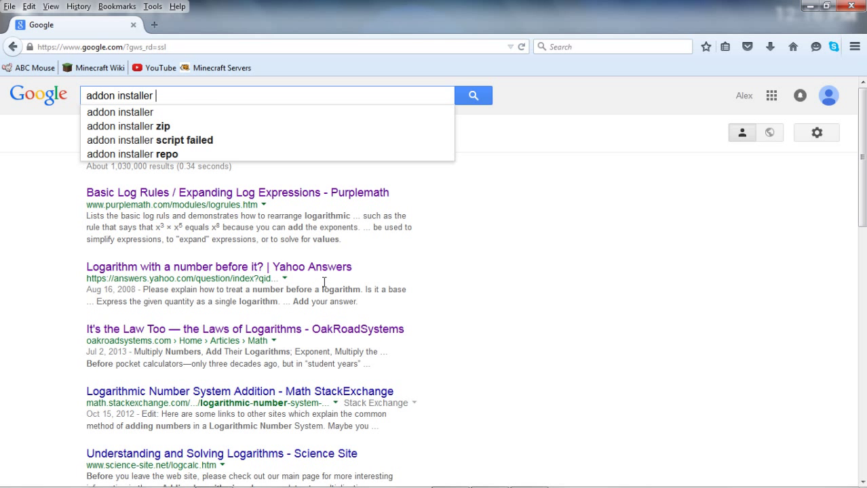
type("kodi")
key("Return")
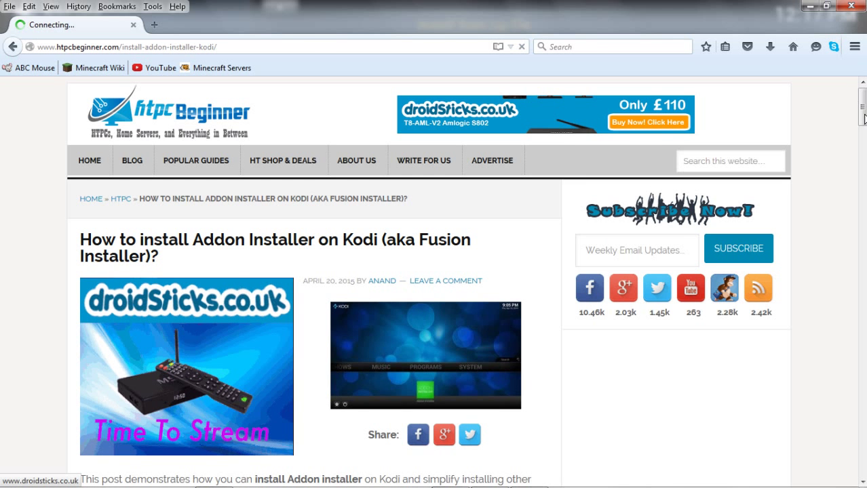
left_click_drag(864, 119, 864, 191)
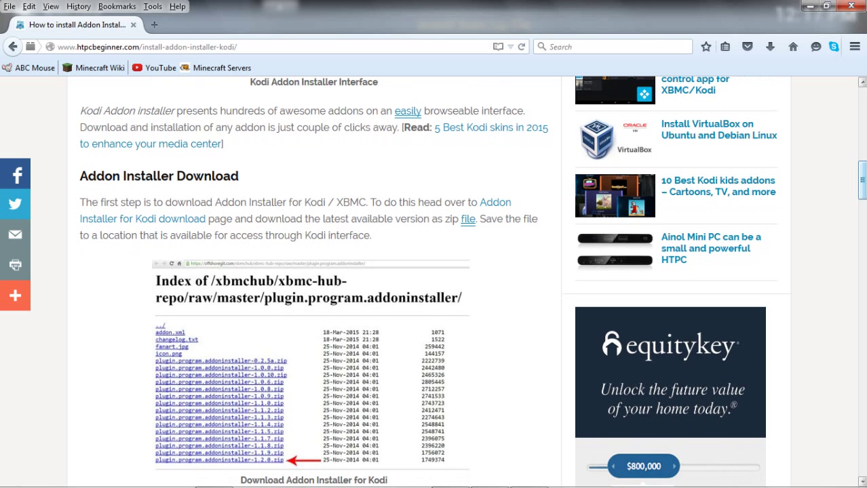
Download plugin.program.addoninstaller-1.2.0.zip from the offshoregit index page and save it to disk
left_click(141, 224)
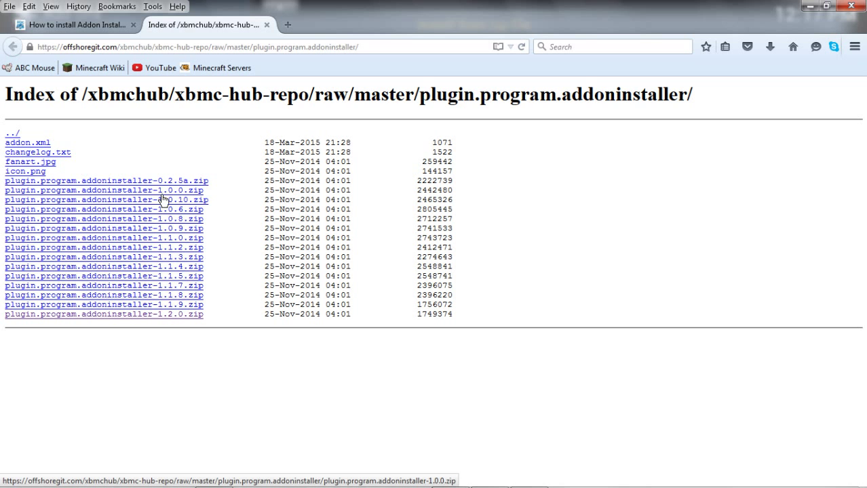
left_click(154, 316)
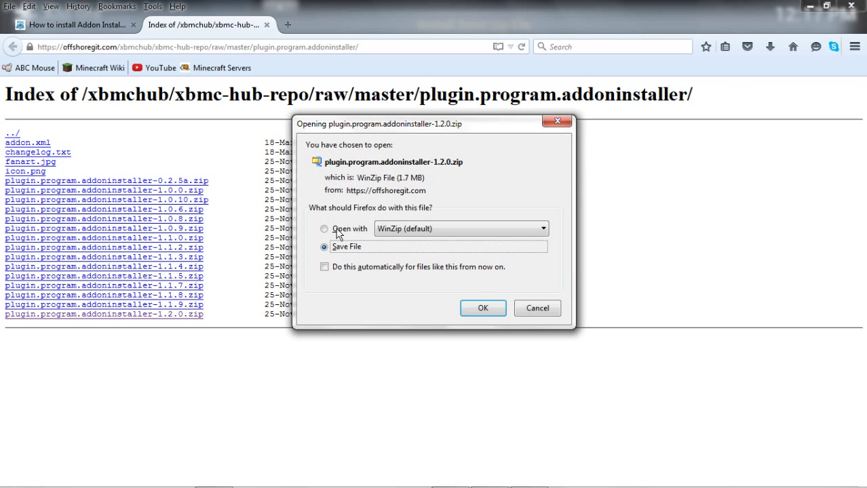
left_click(496, 314)
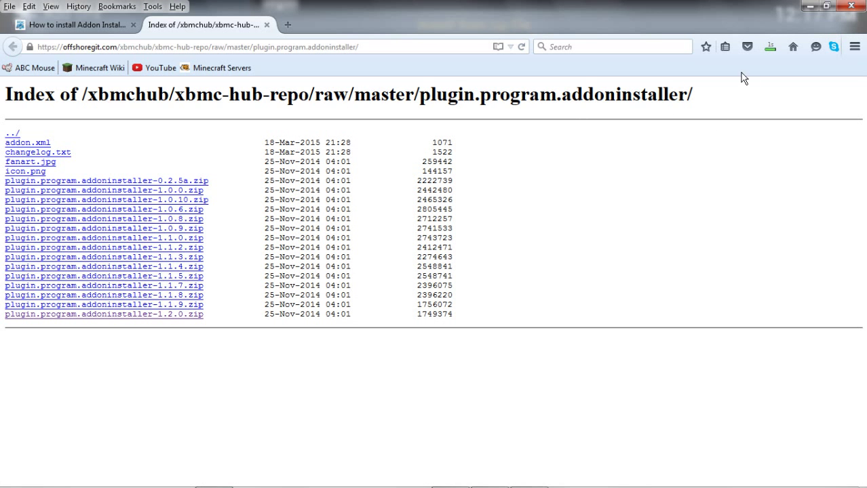
left_click(768, 47)
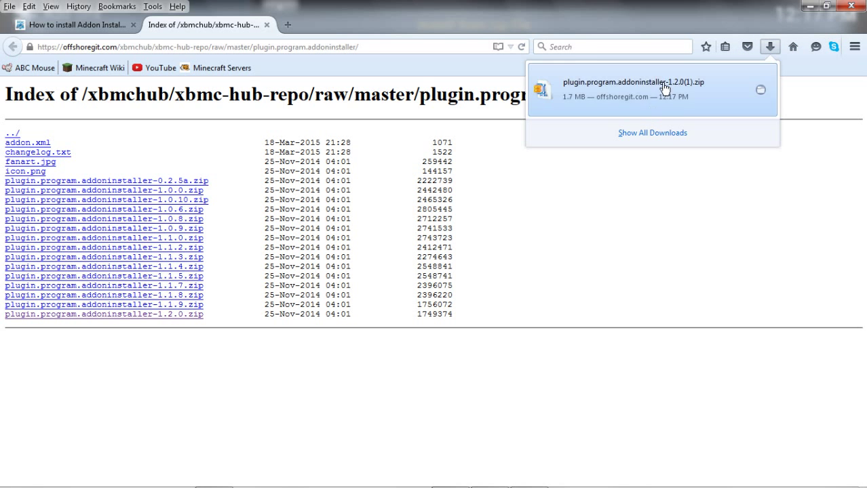
left_click(693, 254)
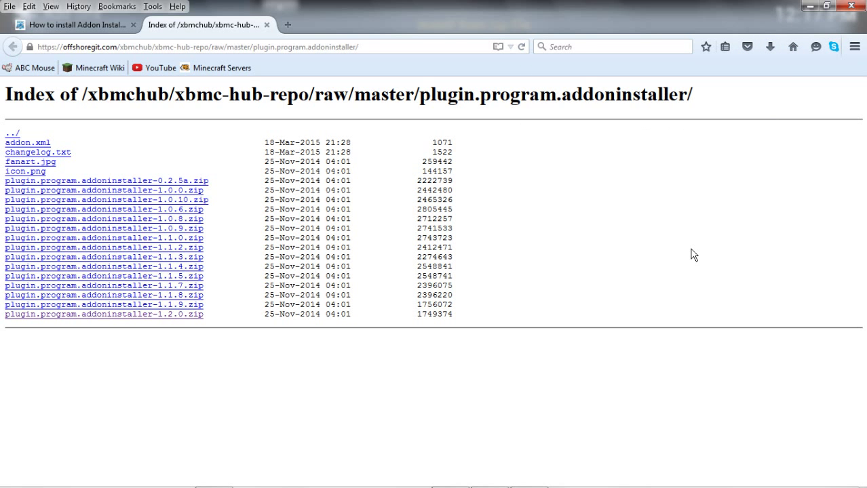
In Kodi, install plugin.program.addoninstaller-1.2.0.zip from the Downloads folder via Install from zip file
key("alt+Tab")
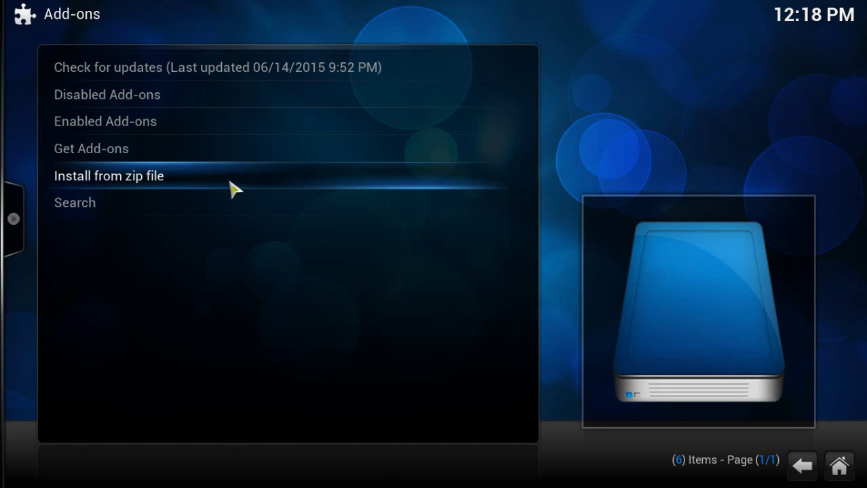
left_click(230, 183)
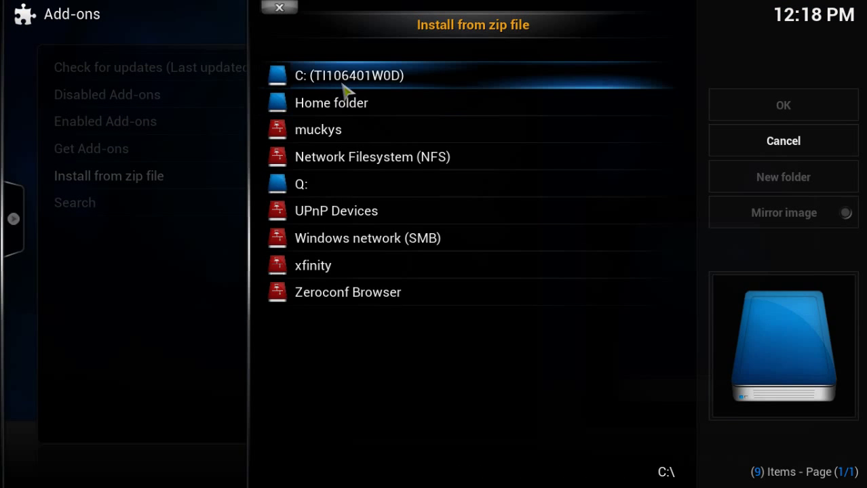
left_click(346, 88)
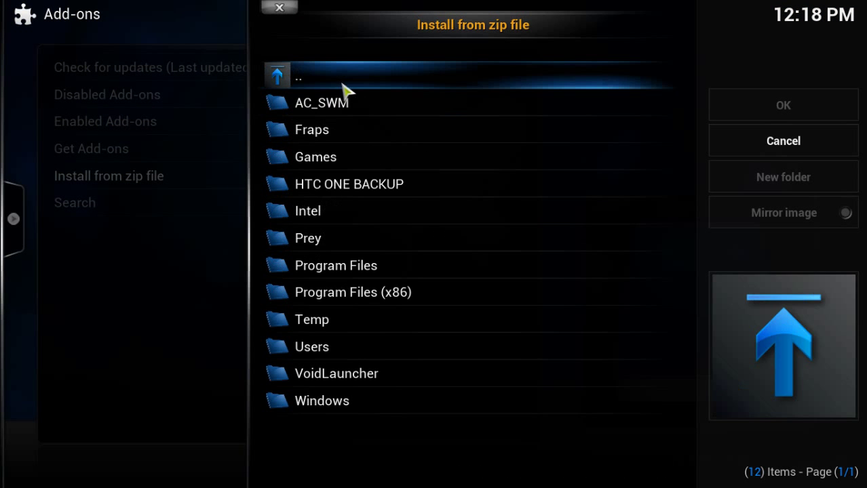
left_click(329, 345)
left_click(402, 155)
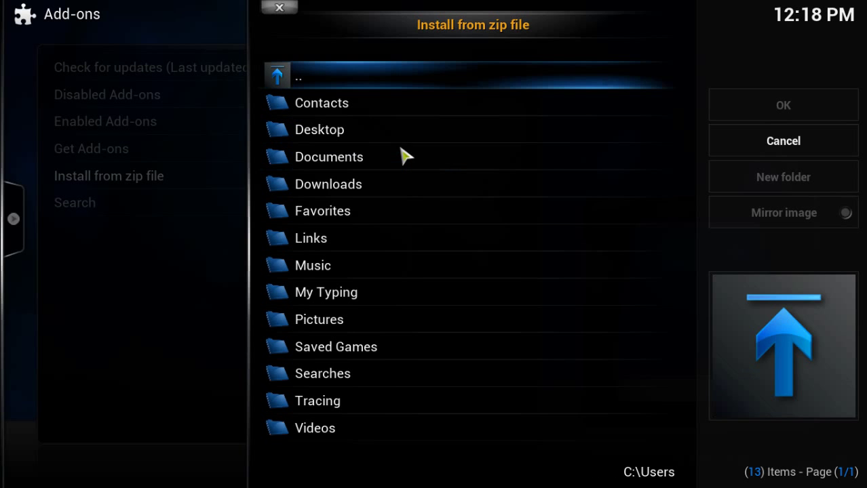
left_click(401, 184)
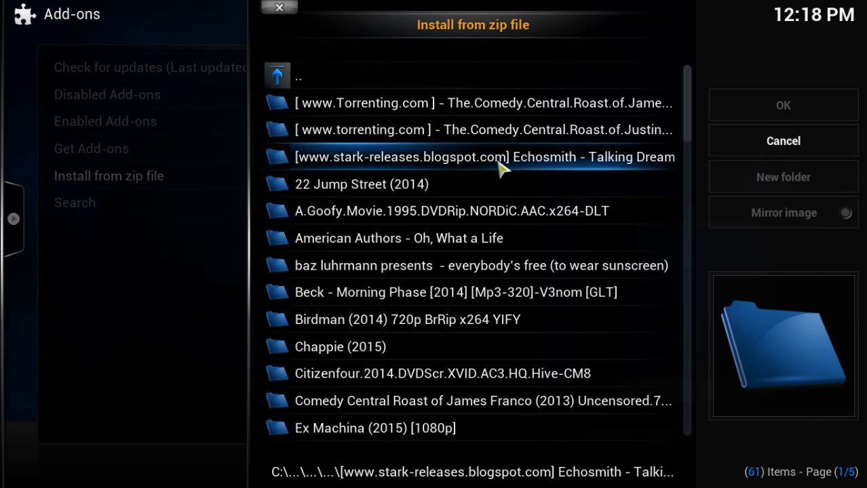
key("End")
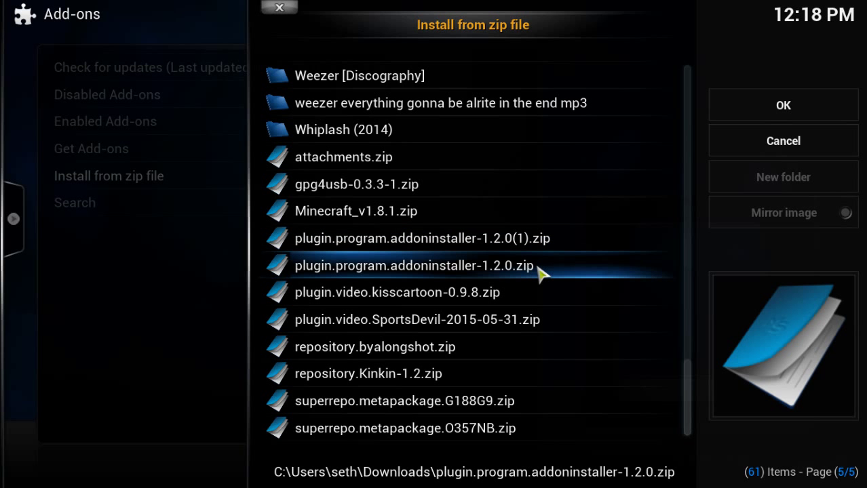
left_click(541, 272)
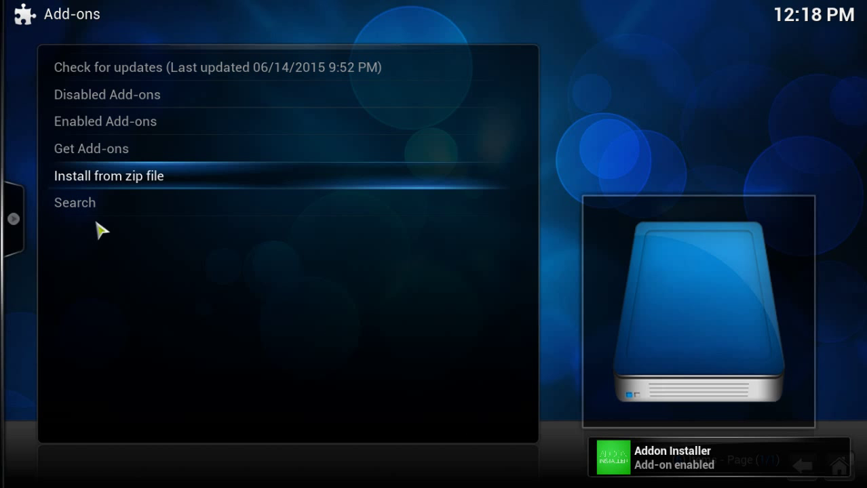
Open Addon Installer, search for 'genesis' and install Genesis v3.2.1
key("Escape")
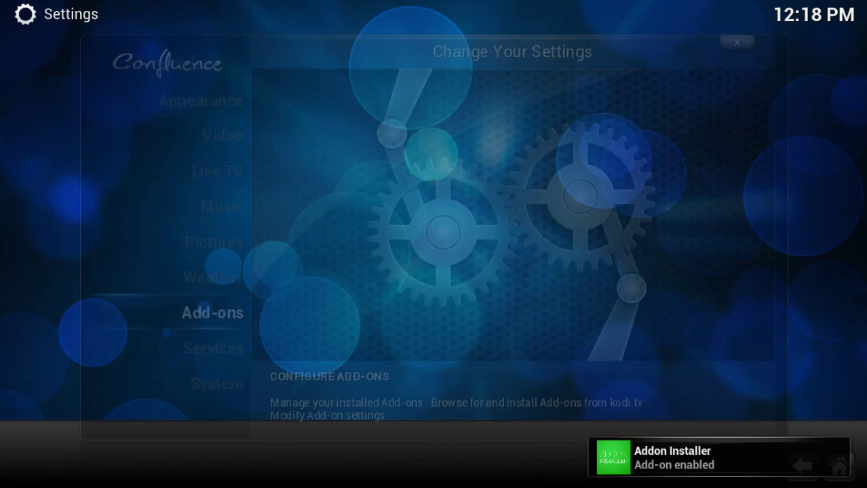
key("Escape")
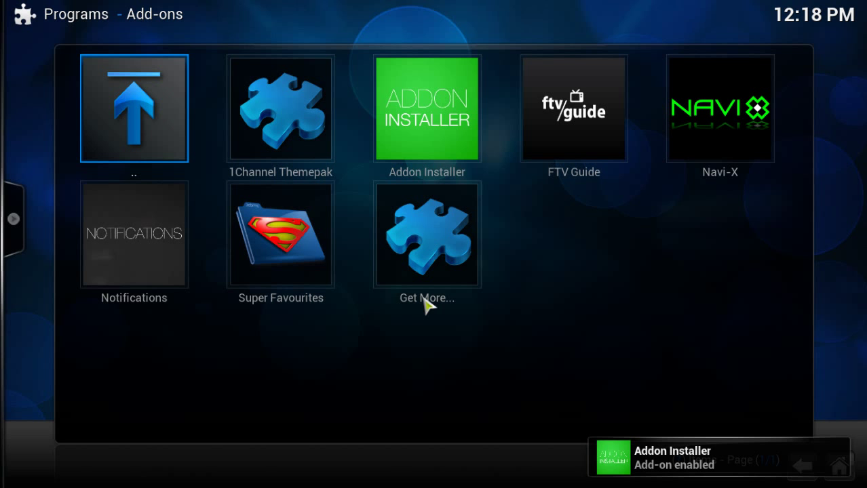
left_click(434, 123)
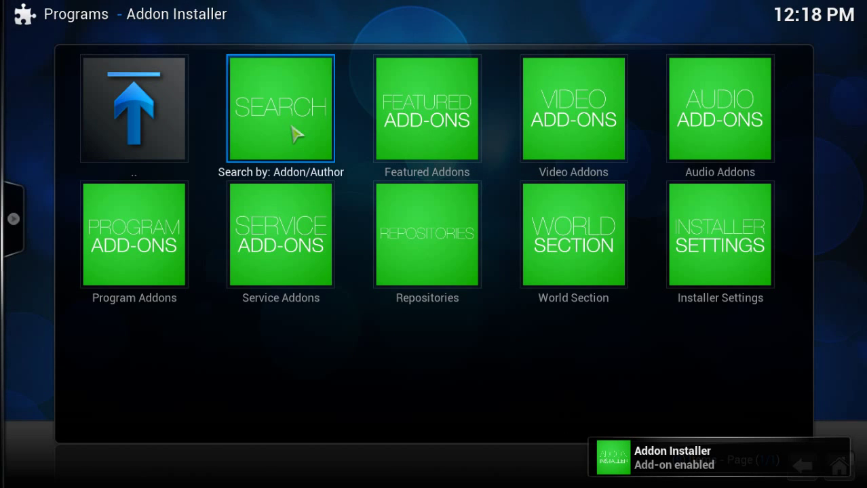
left_click(296, 134)
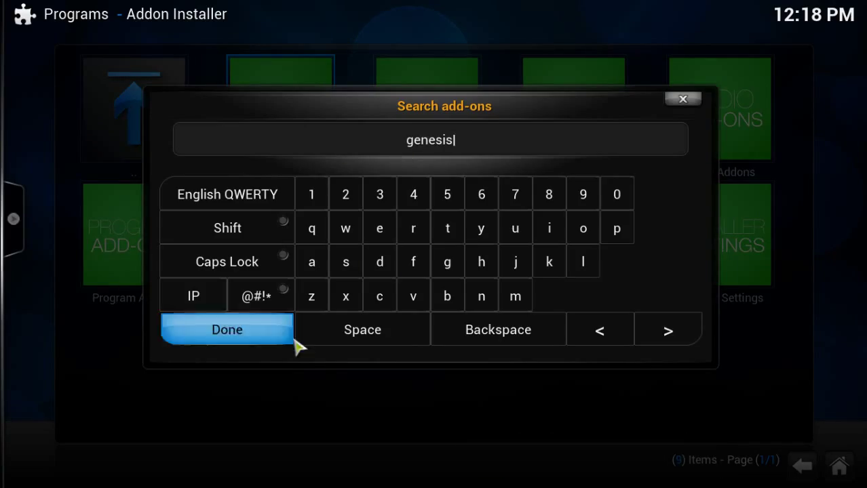
left_click(242, 334)
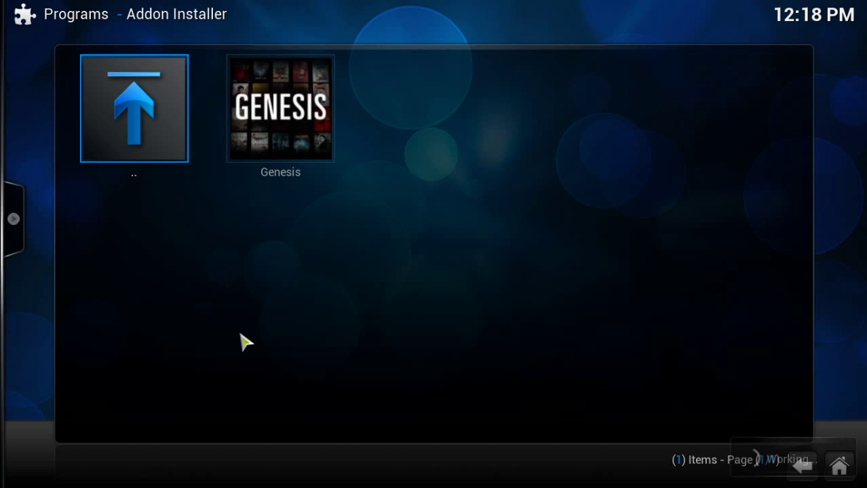
left_click(284, 101)
left_click(285, 102)
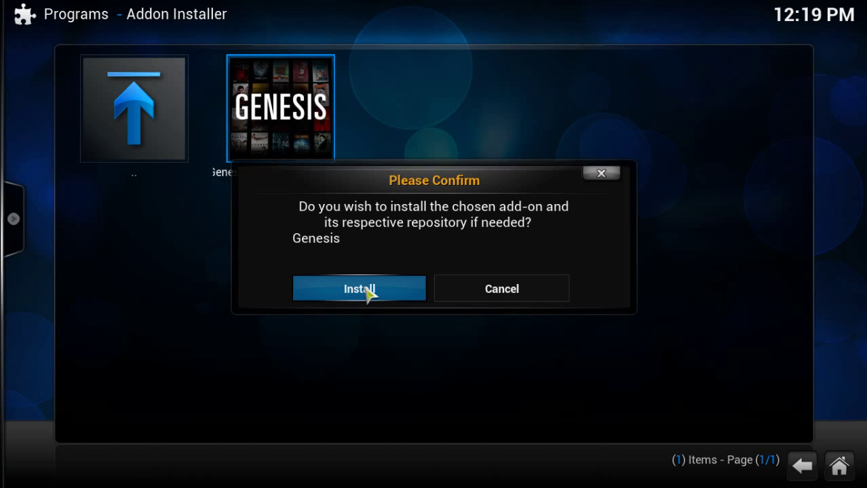
left_click(362, 290)
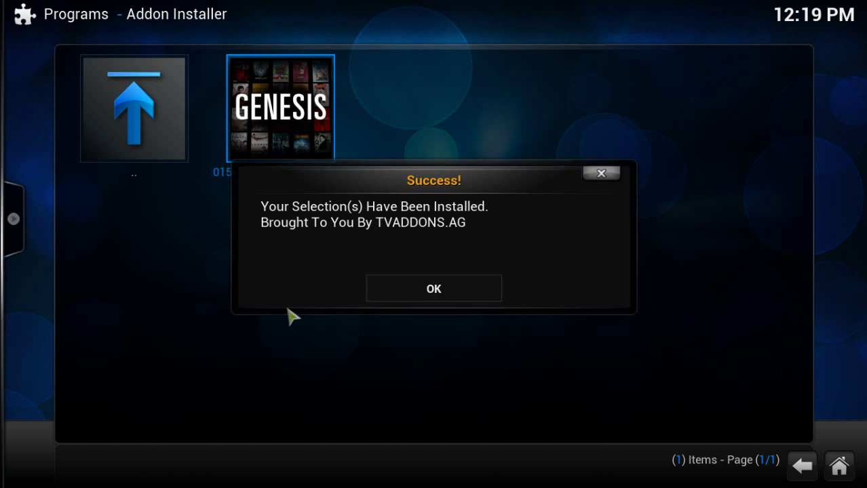
left_click(439, 296)
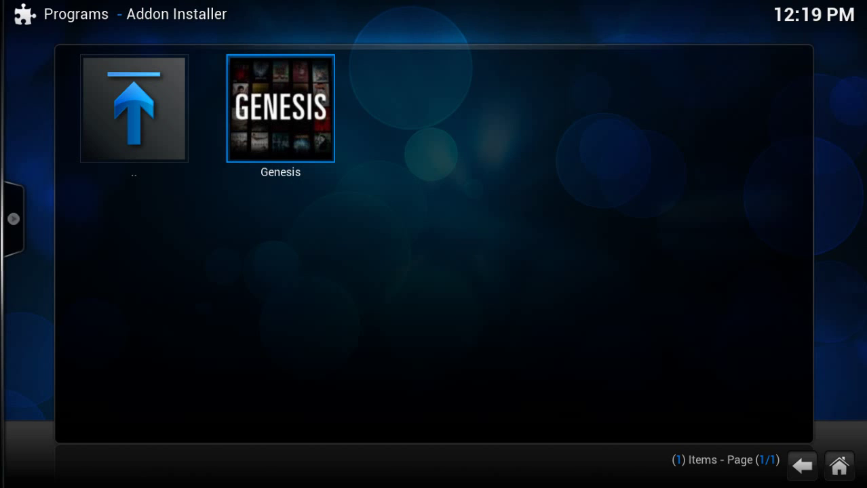
Open Genesis from Video Add-ons, check My Genesis > Favourite TV, then return to Genesis's main menu
key("BackSpace")
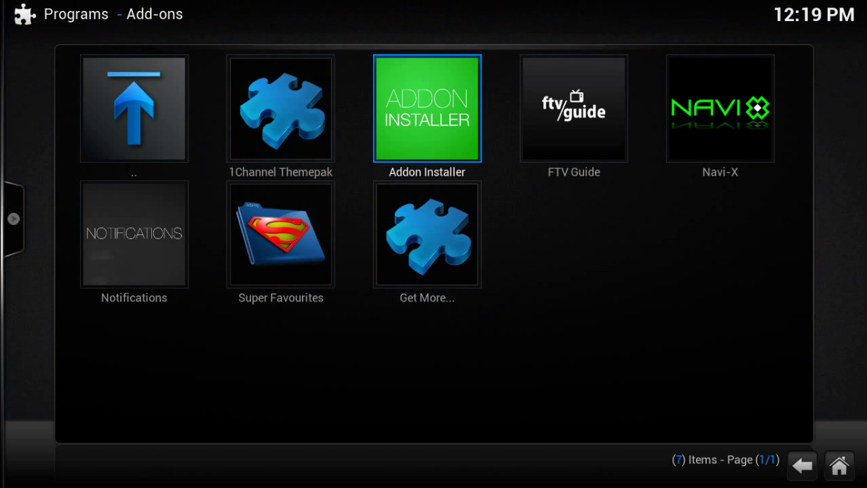
key("BackSpace")
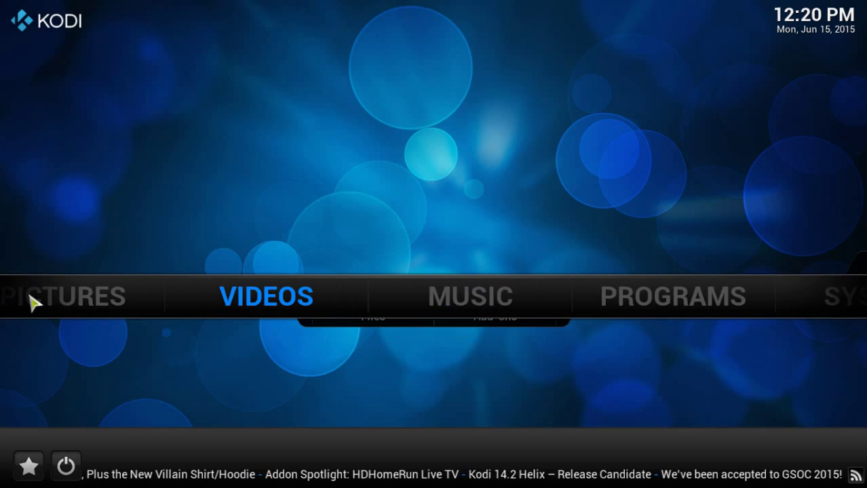
left_click(487, 336)
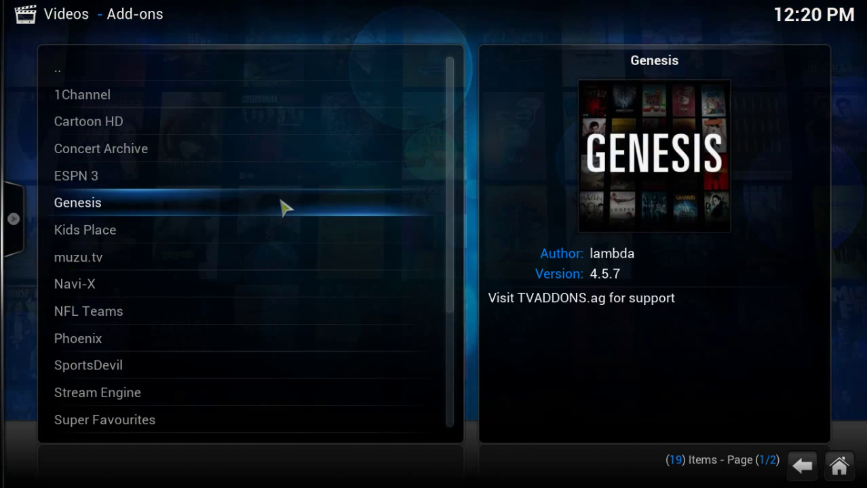
left_click(284, 205)
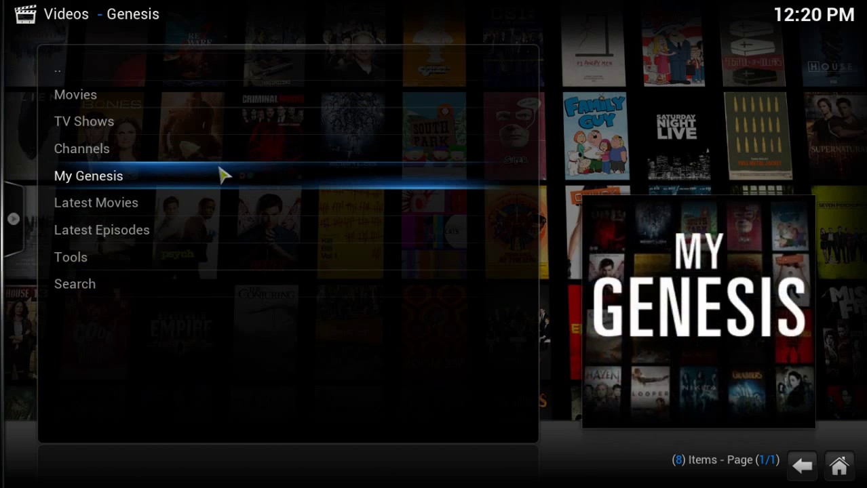
left_click(223, 175)
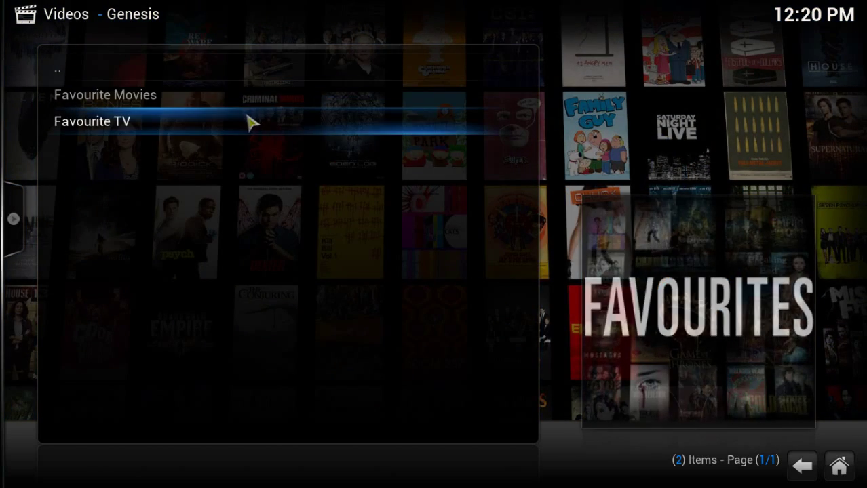
left_click(249, 121)
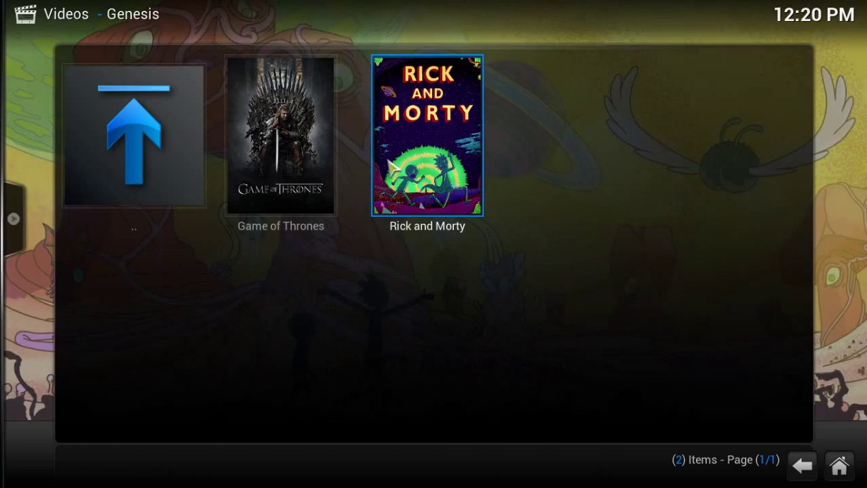
key("BackSpace")
key("BackSpace")
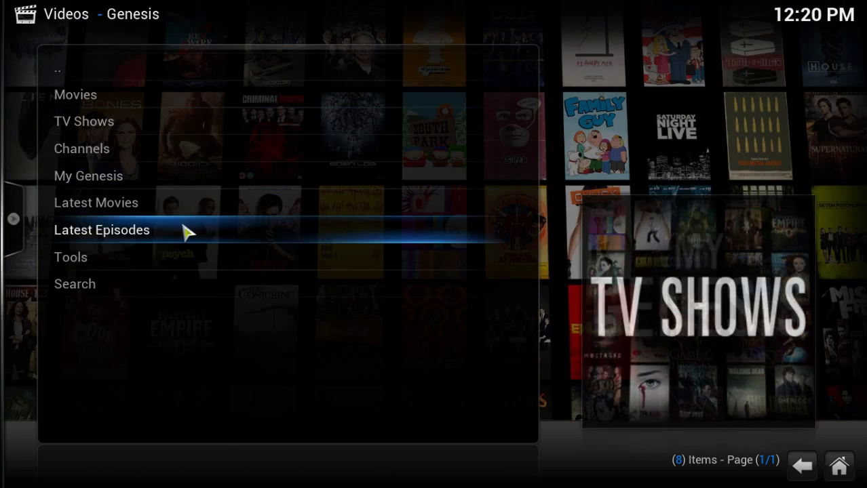
Search Genesis TV shows for 'daily show' and add The Daily Show to favourites
left_click(150, 285)
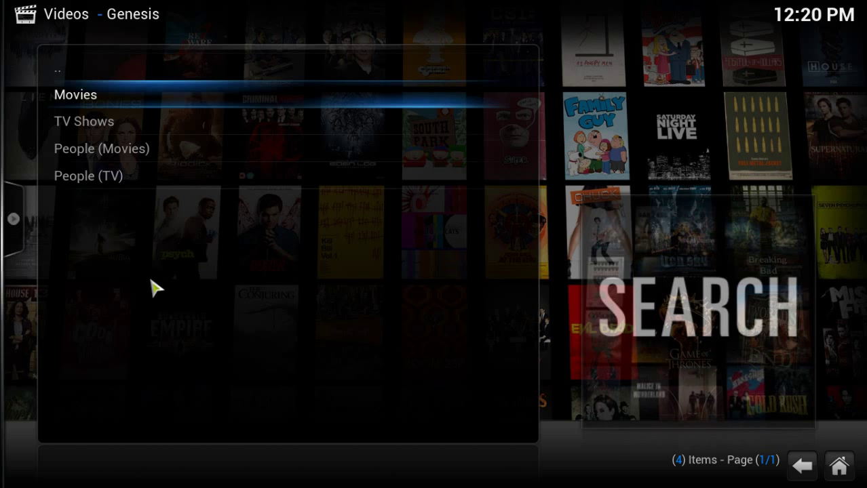
left_click(207, 135)
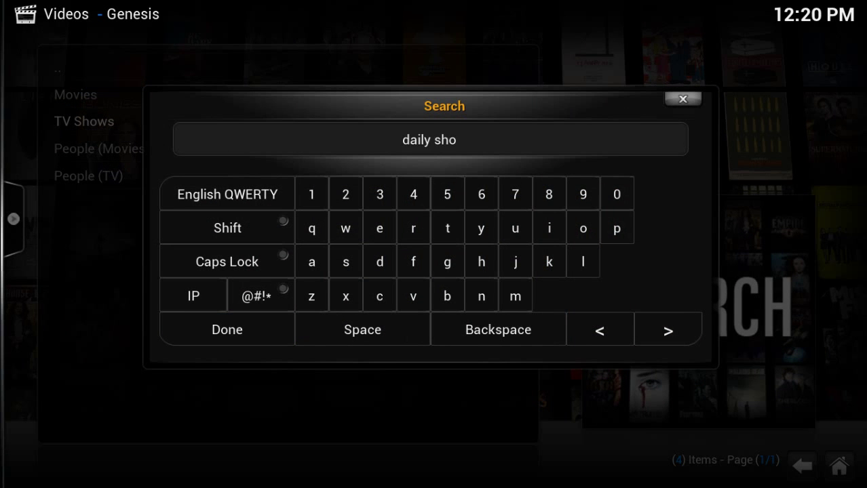
key("Return")
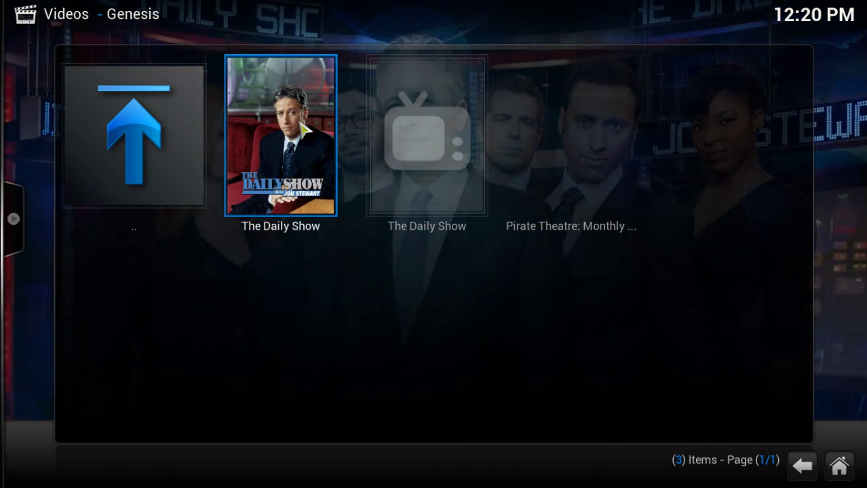
right_click(303, 129)
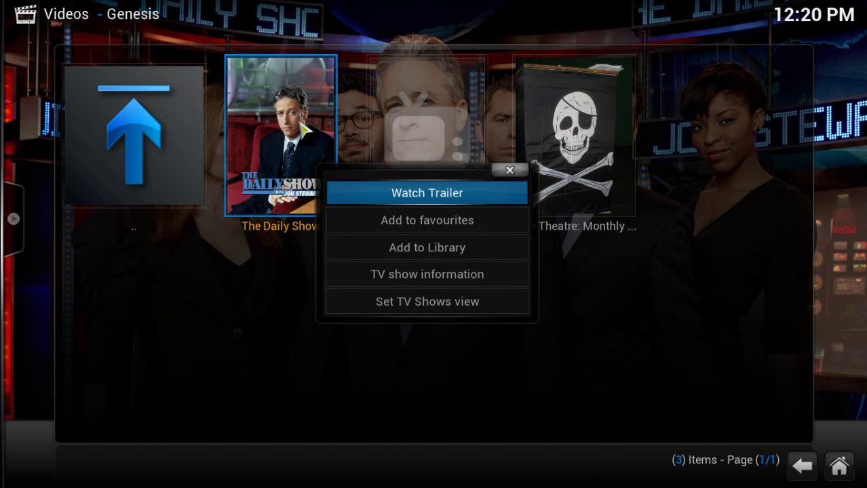
left_click(418, 223)
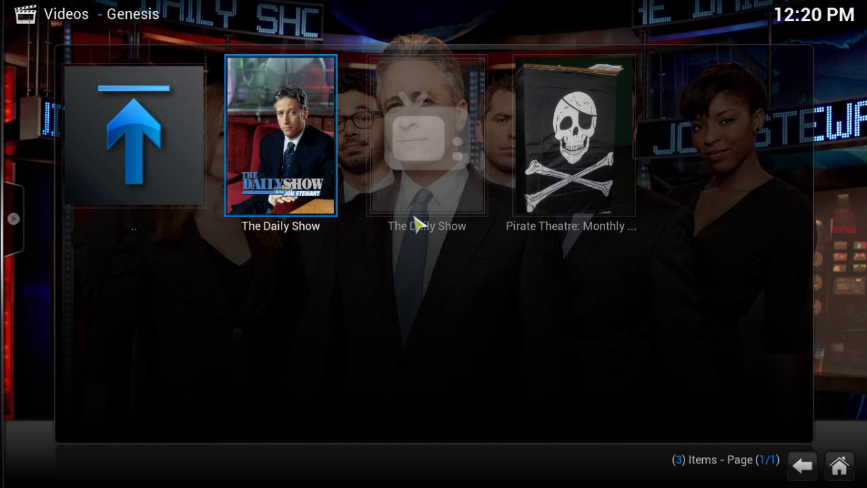
left_click(191, 149)
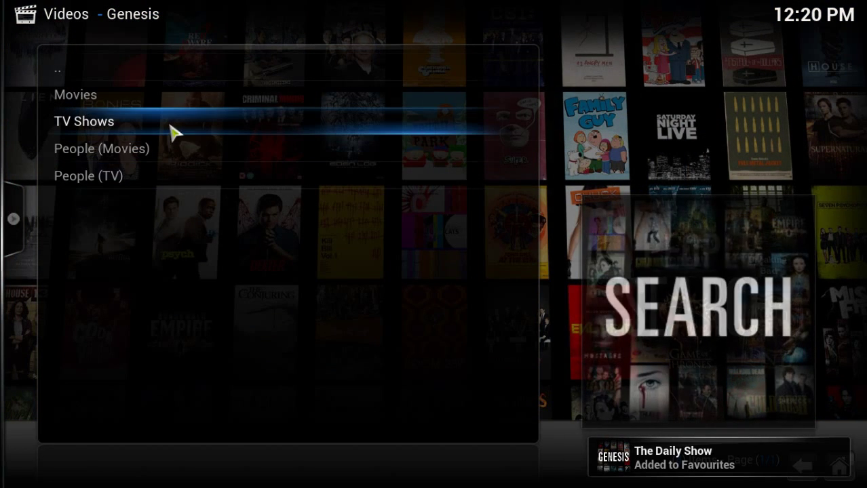
Search TV shows for 'real time' and add Real Time with Bill Maher to favourites
left_click(171, 130)
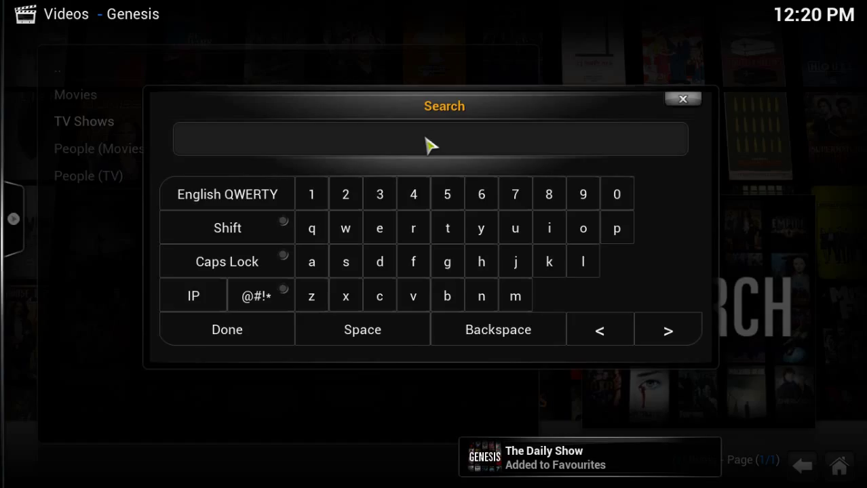
type("real time")
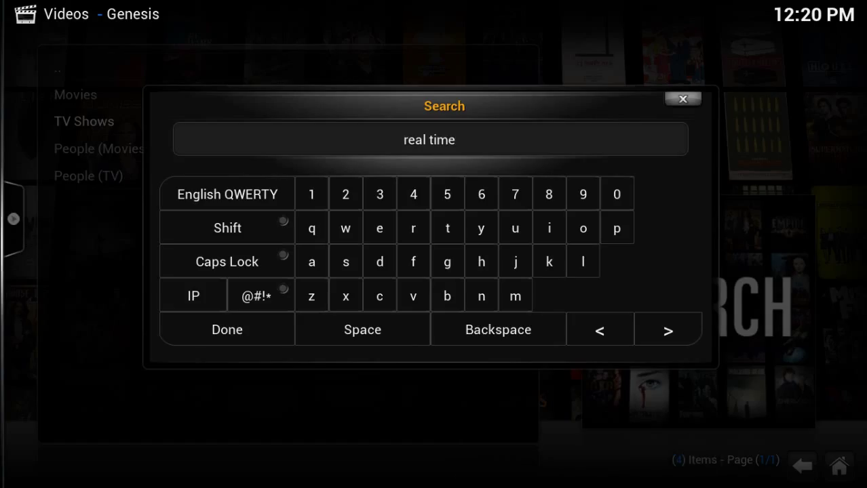
left_click(271, 332)
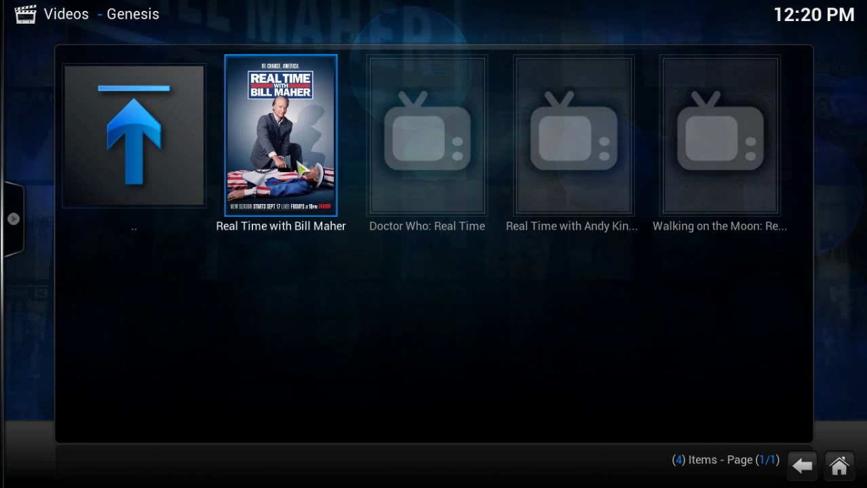
right_click(302, 167)
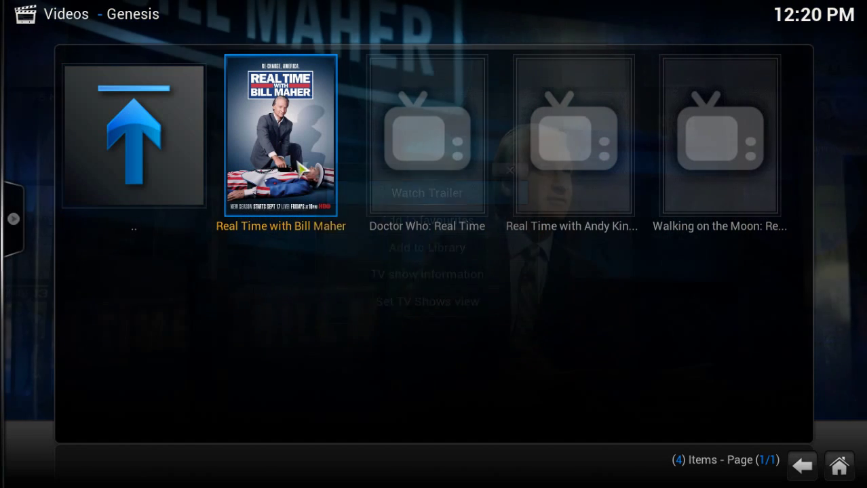
left_click(408, 221)
left_click(173, 140)
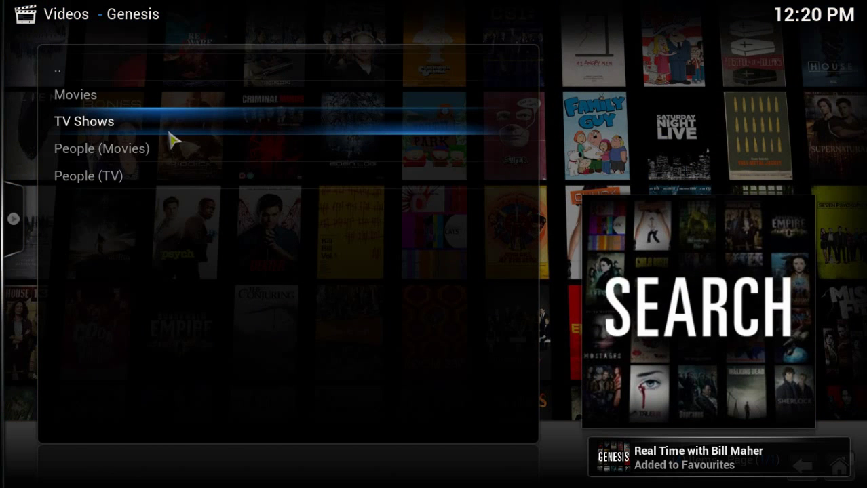
Search TV shows for 'mash' and add M*A*S*H to the Genesis favourites
left_click(170, 134)
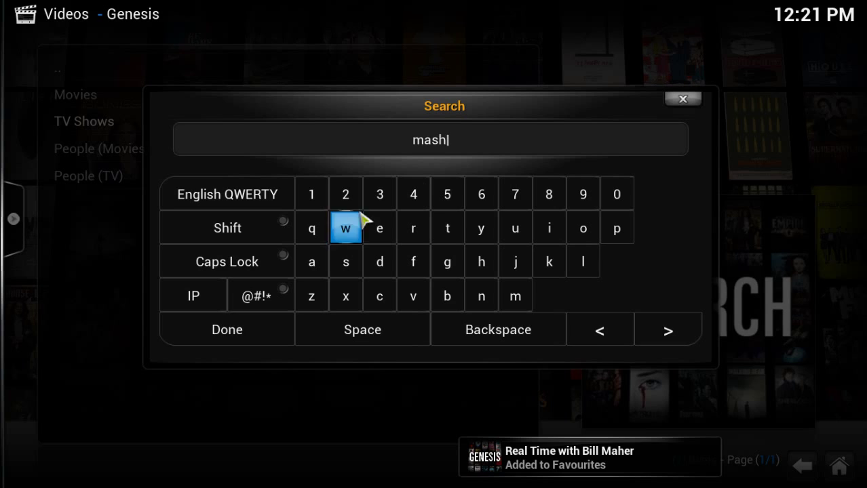
left_click(247, 331)
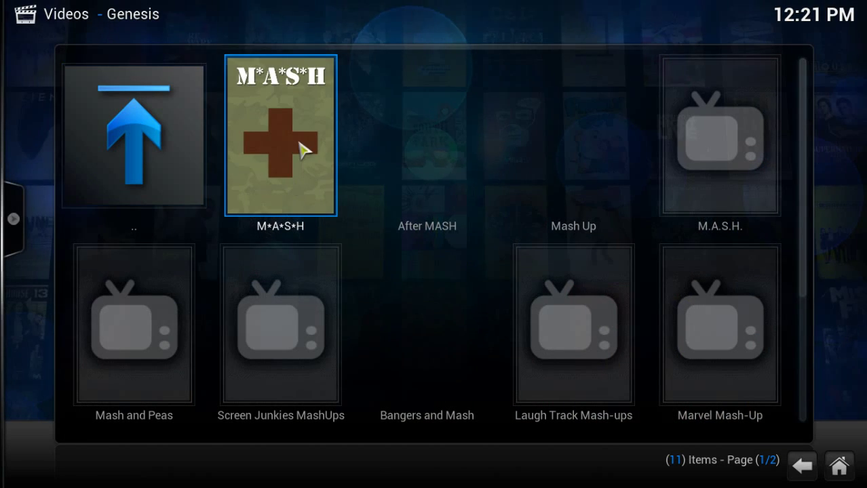
right_click(304, 149)
left_click(400, 219)
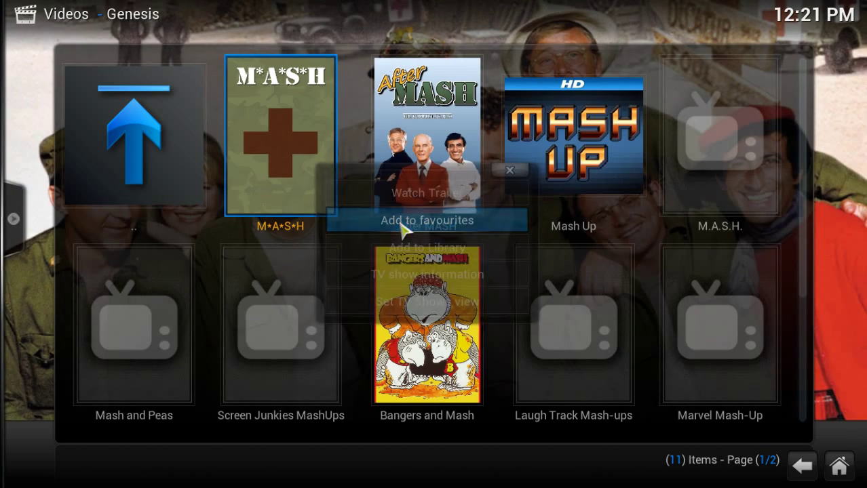
Open The Daily Show's Season 20 from Favourite TV and scroll to episode 20x119 Judd Apatow
left_click(156, 146)
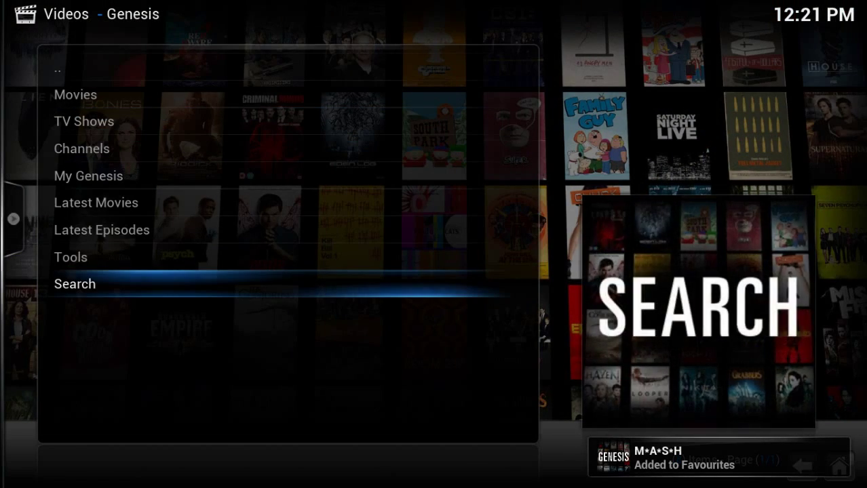
left_click(139, 178)
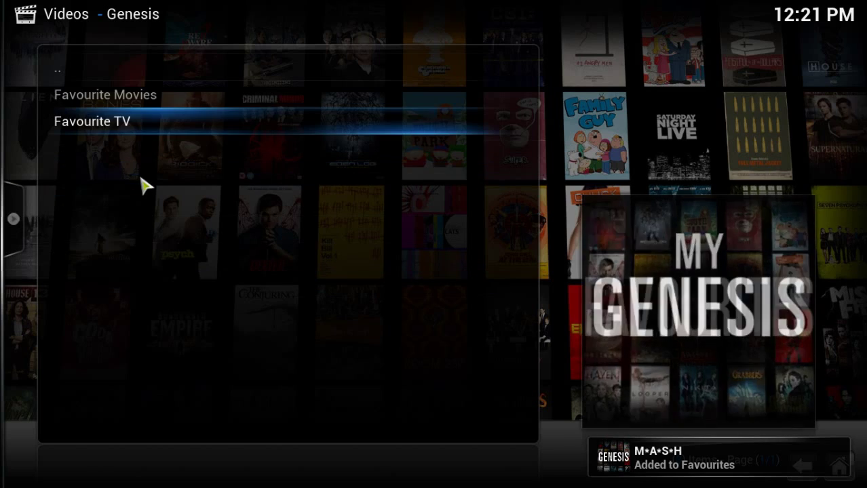
left_click(164, 120)
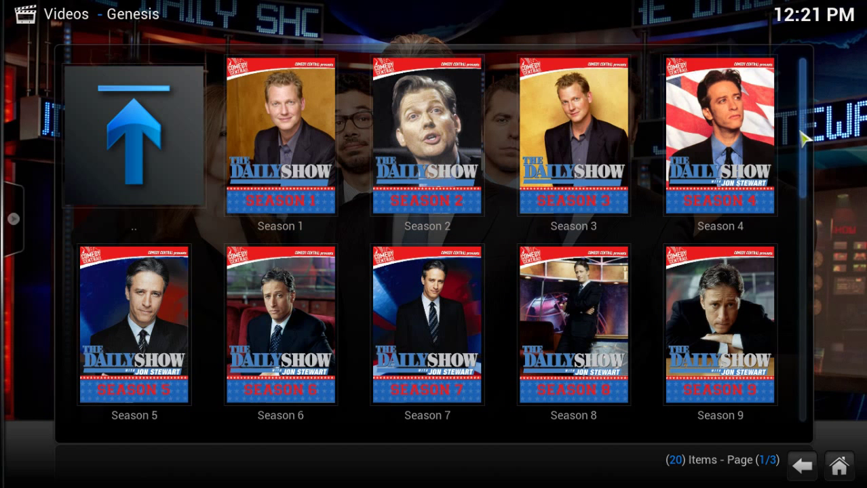
left_click_drag(804, 162, 805, 435)
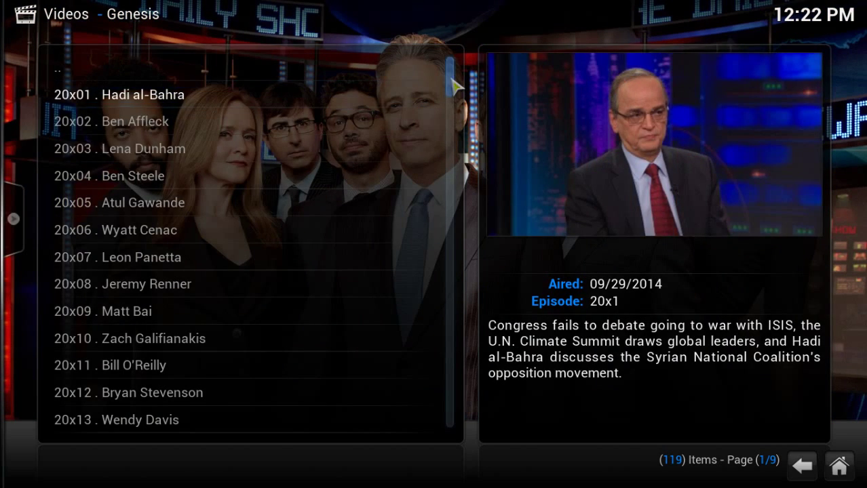
left_click_drag(455, 85, 454, 449)
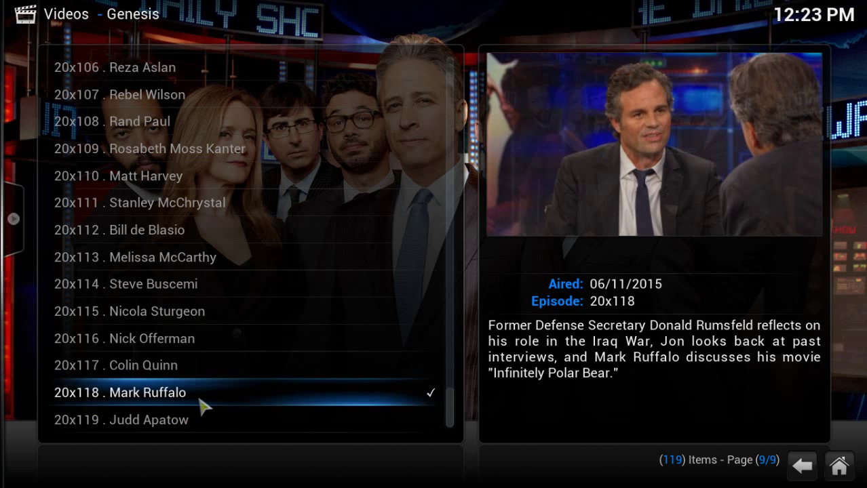
List playback sources for episode 20x118 Mark Ruffalo, then back out to the Genesis main menu
left_click(201, 401)
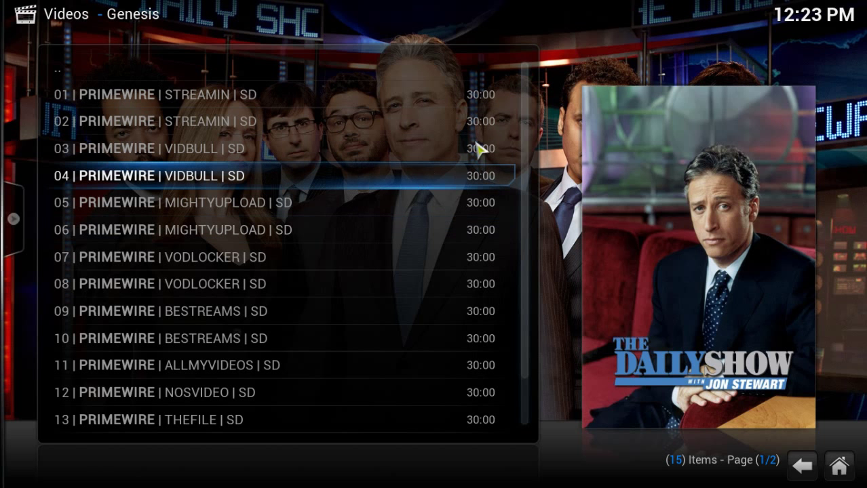
mouse_move(531, 209)
left_mouse_down()
mouse_move(544, 453)
mouse_move(540, 206)
left_mouse_up()
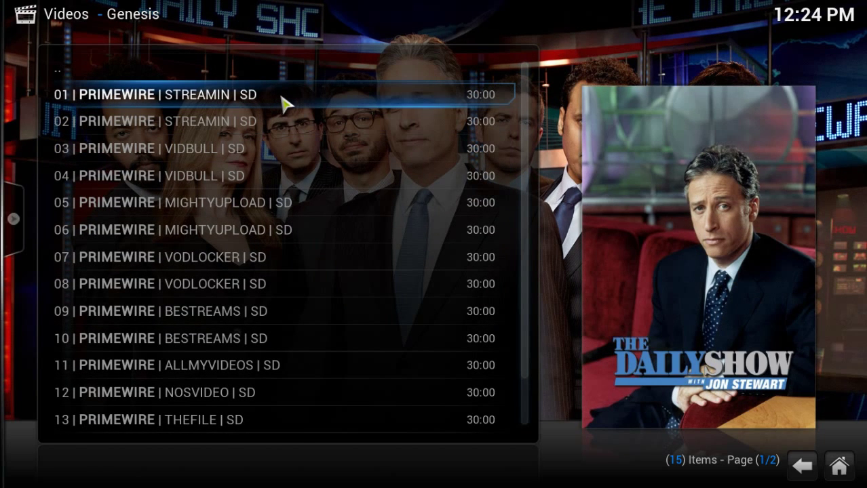
key("BackSpace")
key("BackSpace")
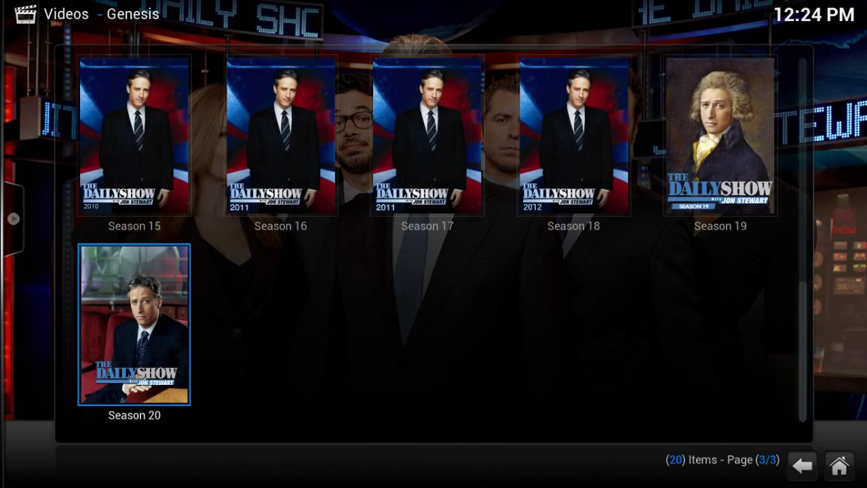
key("BackSpace")
key("BackSpace")
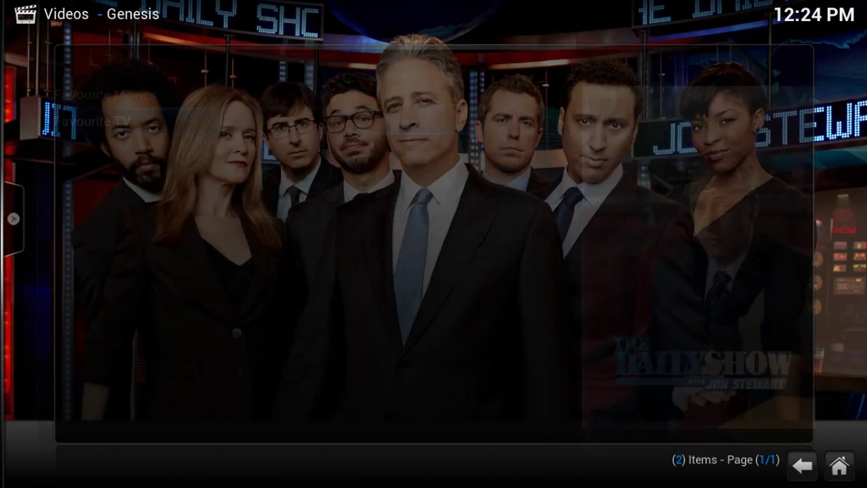
key("BackSpace")
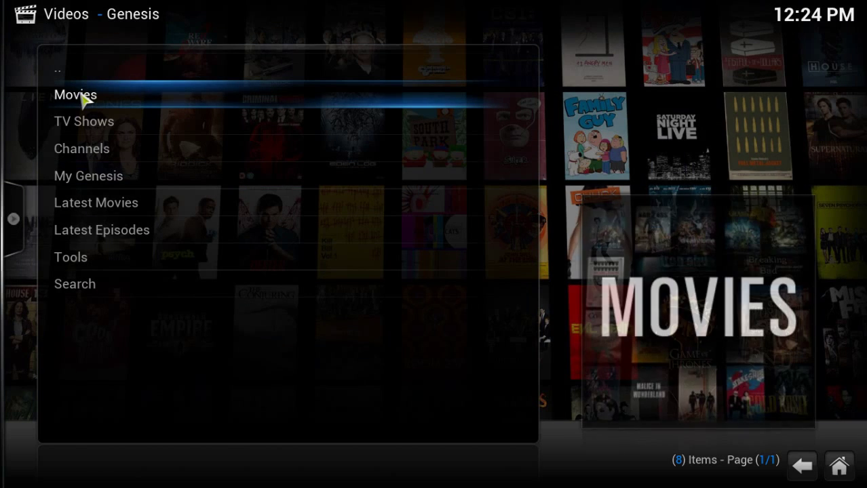
Return to the Video Add-ons list and open the Phoenix add-on
key("BackSpace")
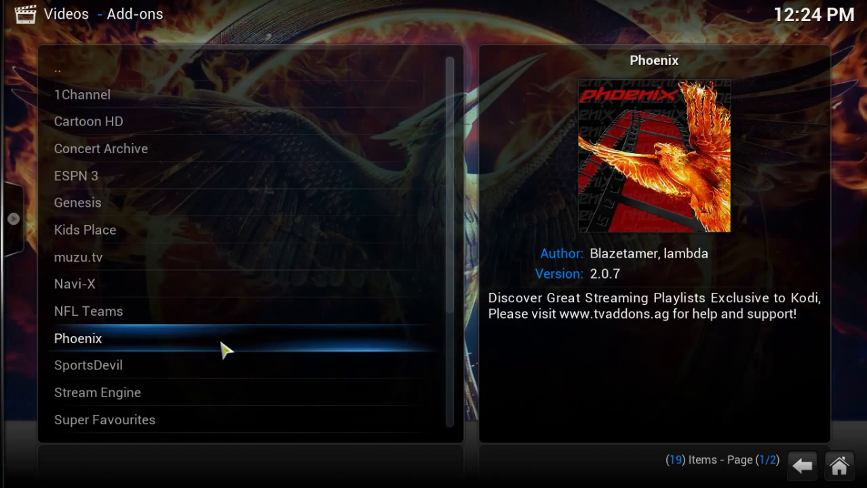
left_click(221, 344)
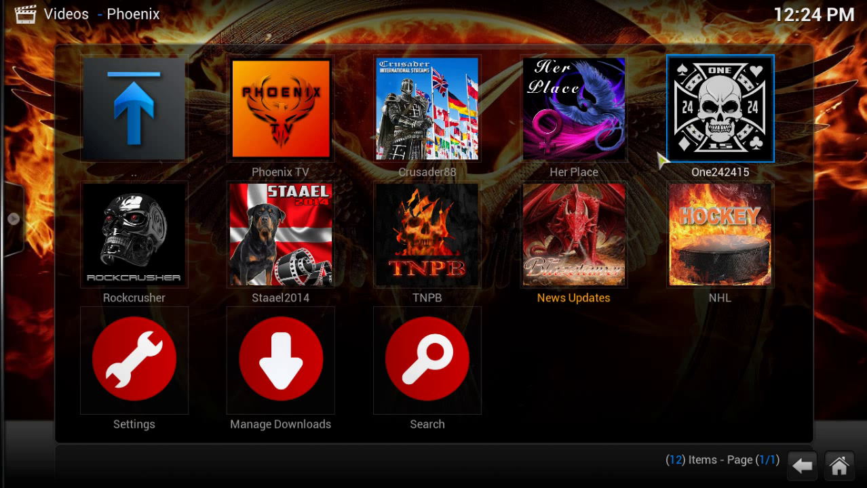
Open Rockcrusher and browse the War category's movies, such as Apocalypse Now
left_click(137, 250)
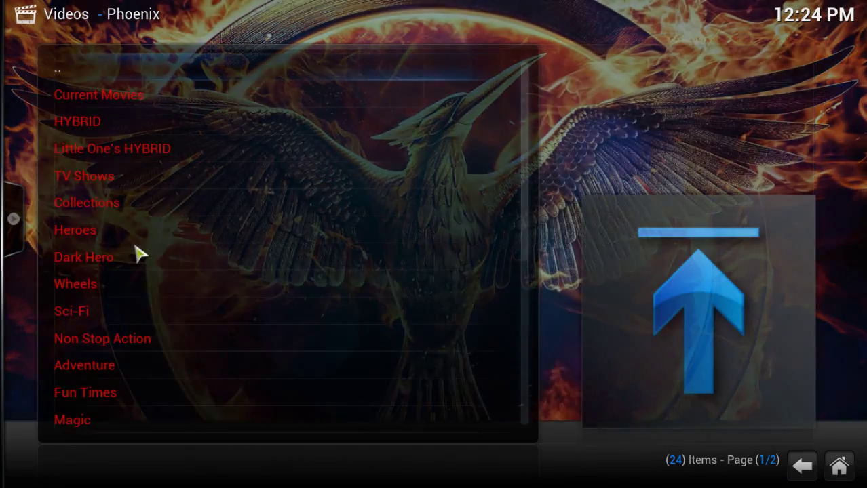
key("Down")
key("Down")
key("Down")
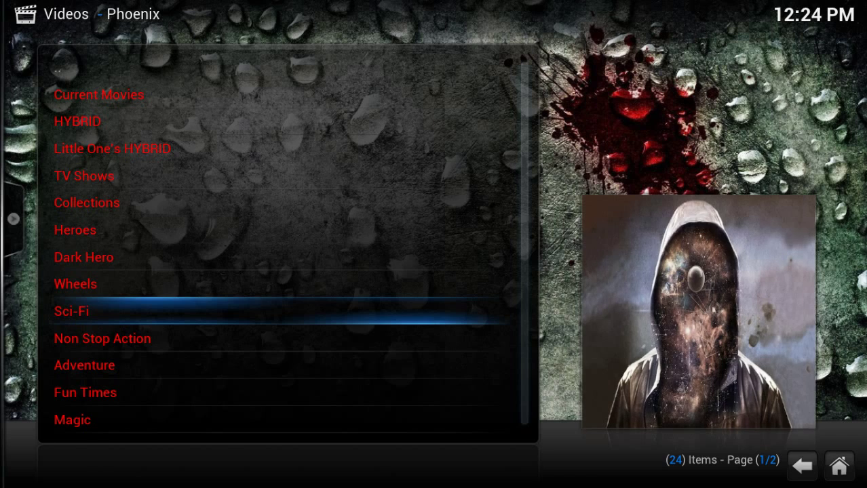
key("Down")
key("Down")
key("Down")
key("Down")
key("Down")
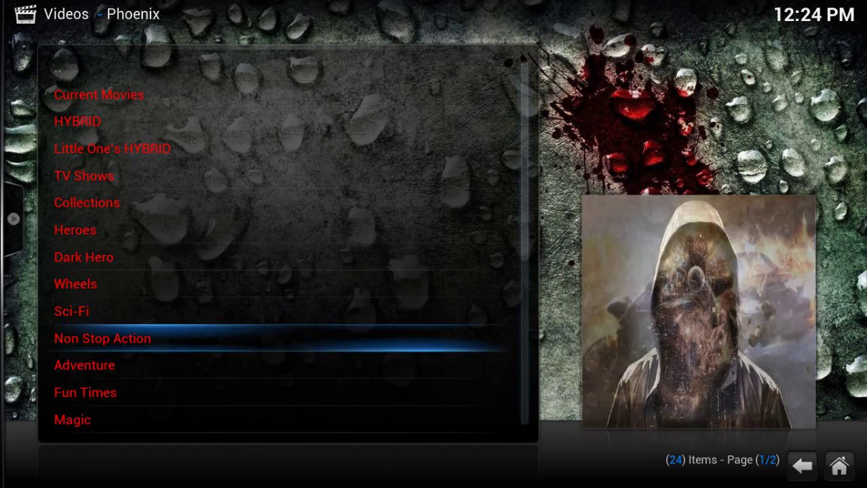
key("Down")
key("Down")
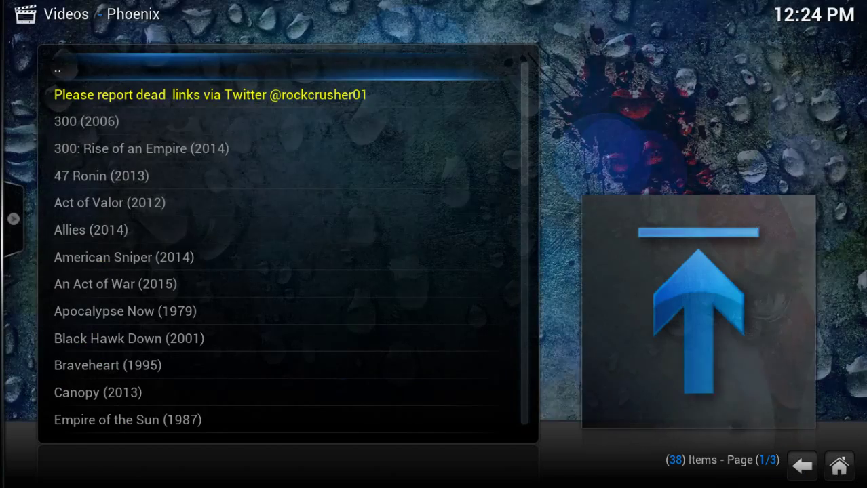
key("Down")
key("Down")
key("Down")
key("Down")
key("Down")
key("Down")
key("Down")
key("Down")
key("Down")
key("Down")
key("Down")
key("Down")
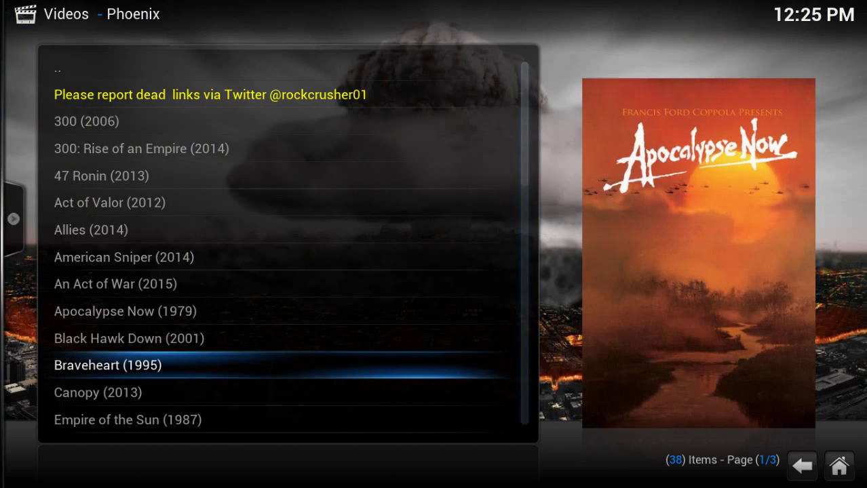
key("Down")
key("Down")
Browse the Rock Concert list (AC/DC, Amorphis, CCR in Window Rock), then back out to Phoenix's tiles
key("Down")
key("Down")
key("BackSpace")
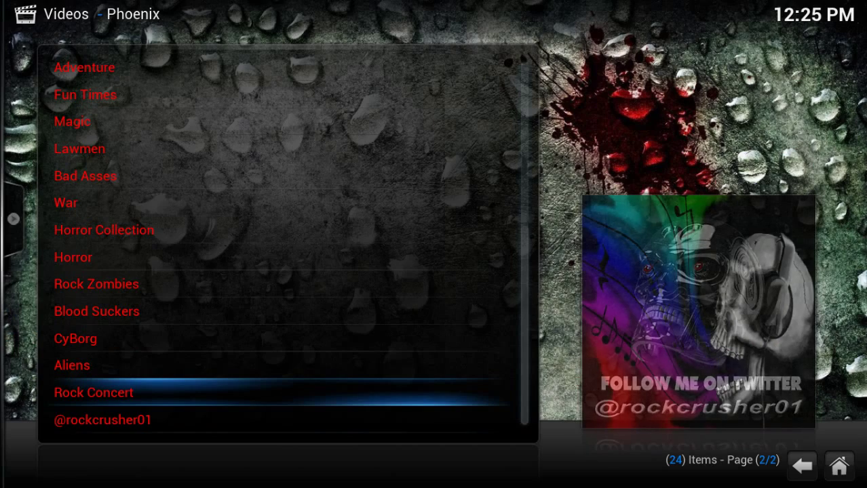
key("Return")
key("Down")
key("Down")
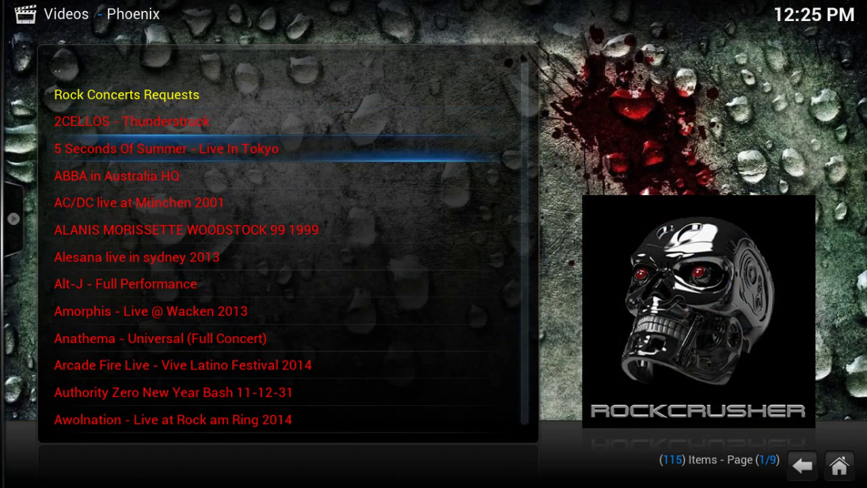
key("Down")
key("Down")
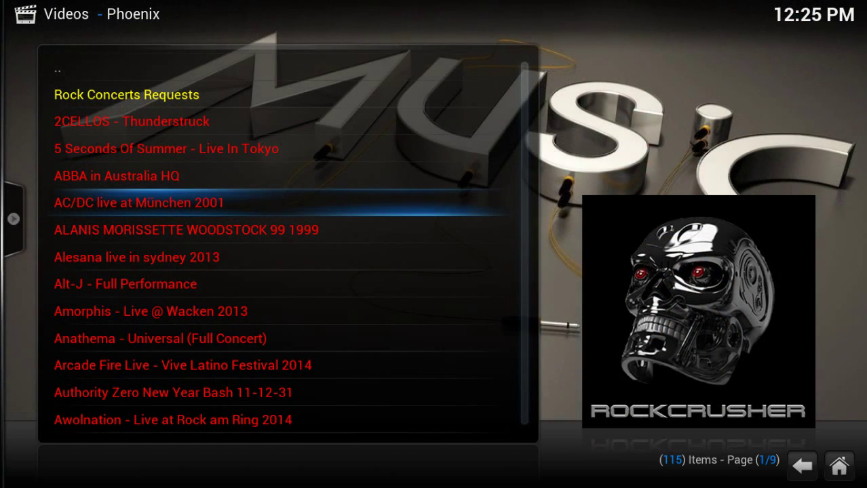
key("Down")
key("Down")
key("Down")
key("Down")
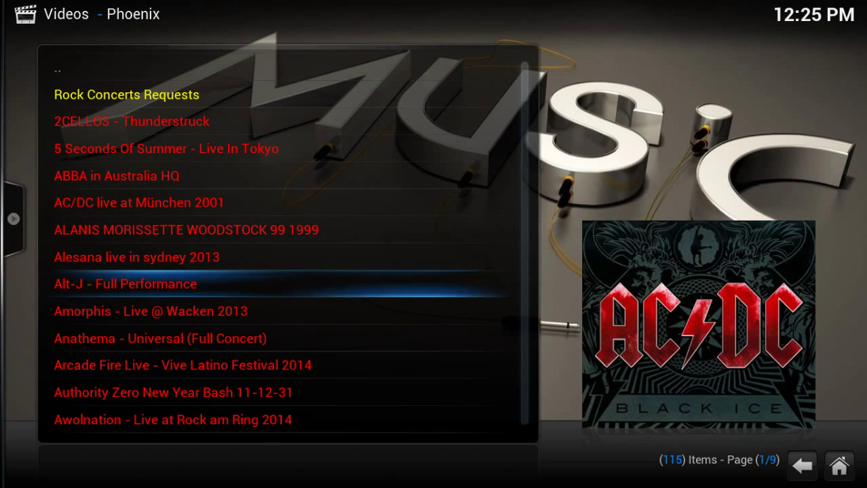
key("Down")
key("Down")
key("Down")
key("Down")
key("Down")
key("Down")
key("Down")
key("Down")
key("Down")
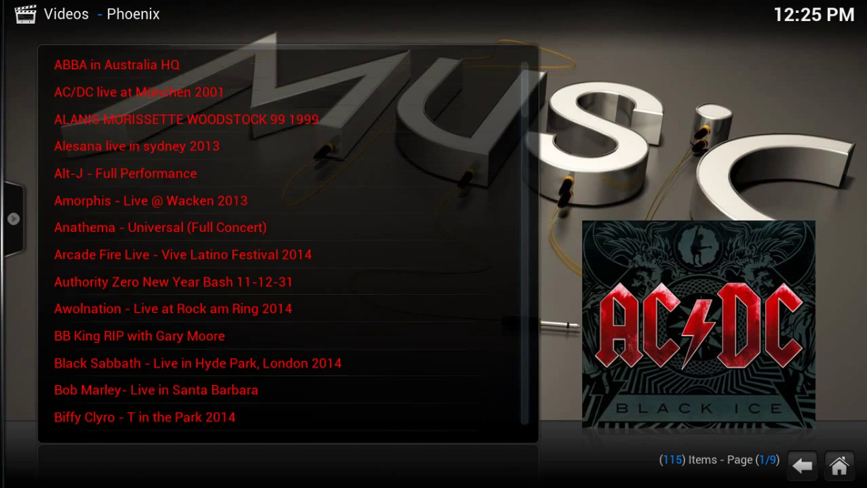
key("Down")
key("Down")
key("Down")
key("Down")
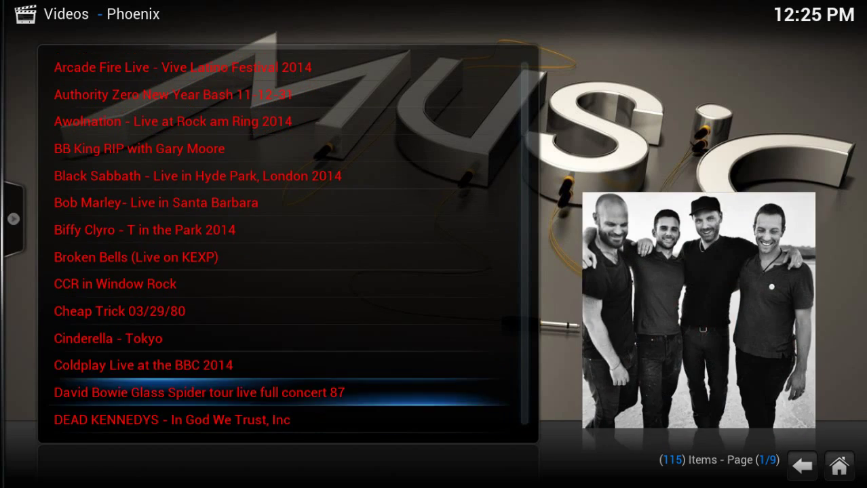
key("Up")
key("Up")
key("Up")
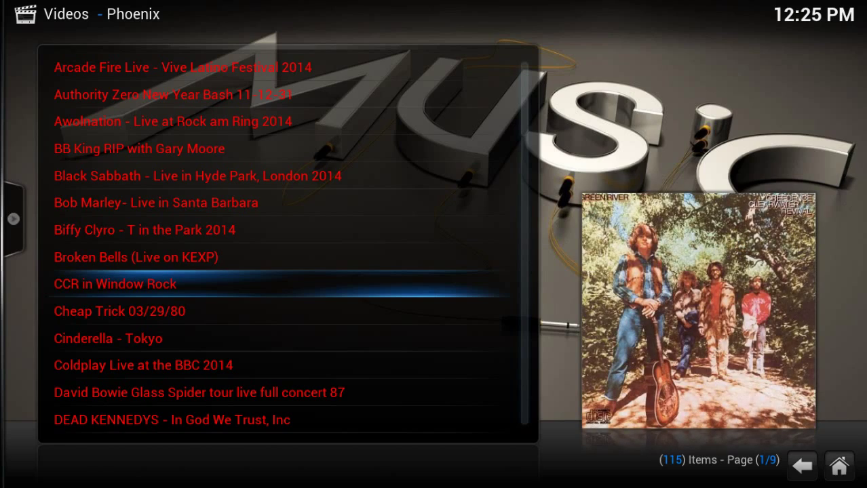
key("BackSpace")
key("Down")
key("Down")
key("BackSpace")
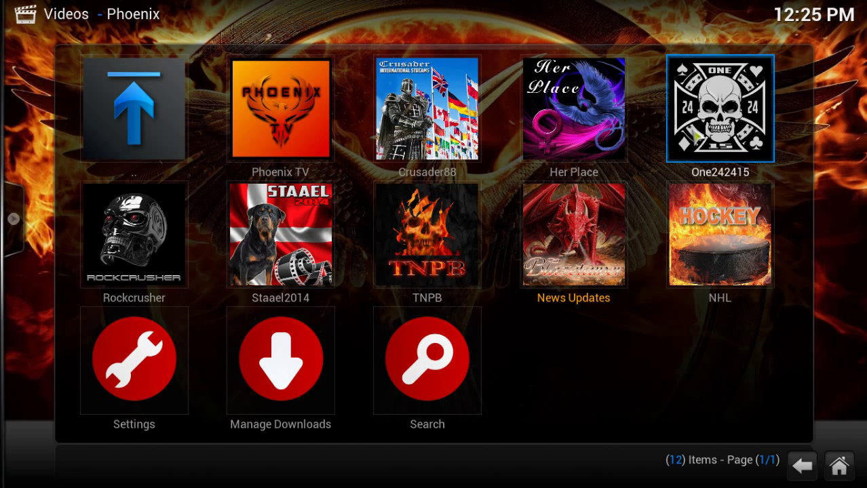
Return to the video add-ons list and scroll down to ustvnow
key("BackSpace")
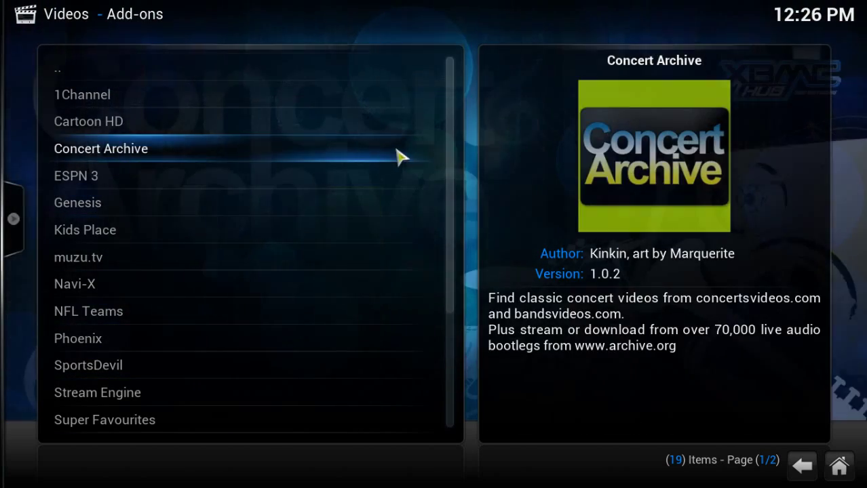
scroll(454, 205, "down", 1)
left_click_drag(456, 205, 441, 310)
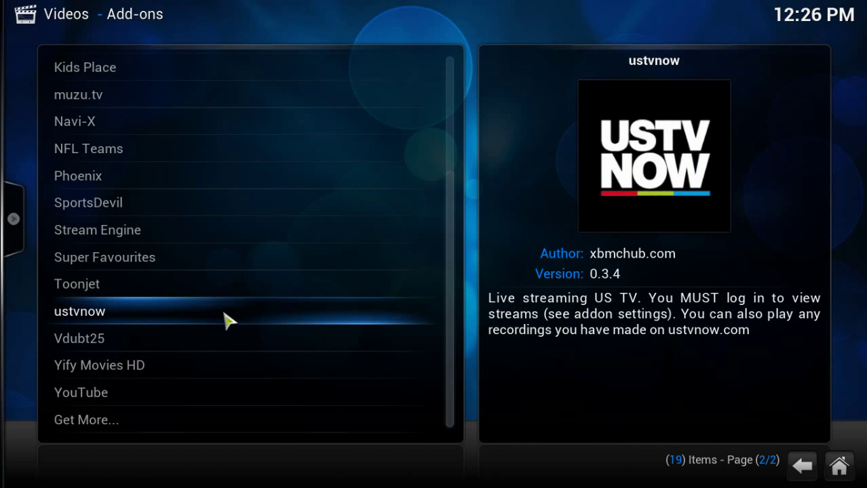
View ustvnow's live channels, including FOX and My9 - The Office, then go back out
left_click(228, 321)
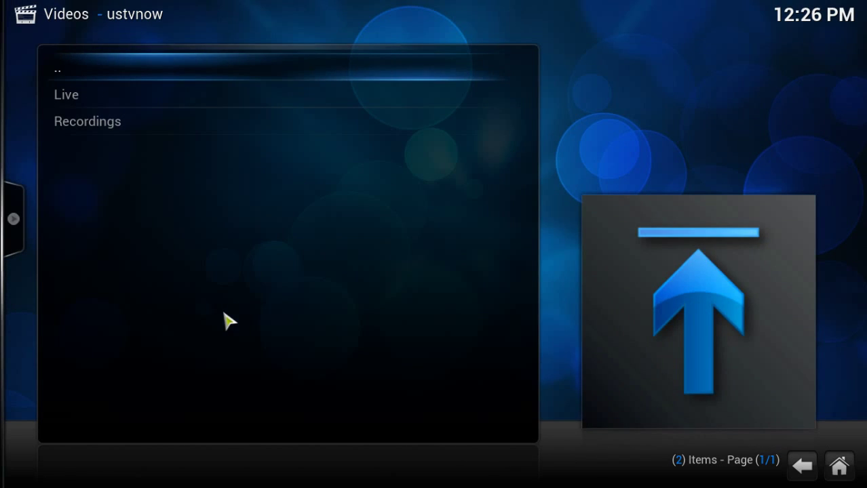
left_click(187, 99)
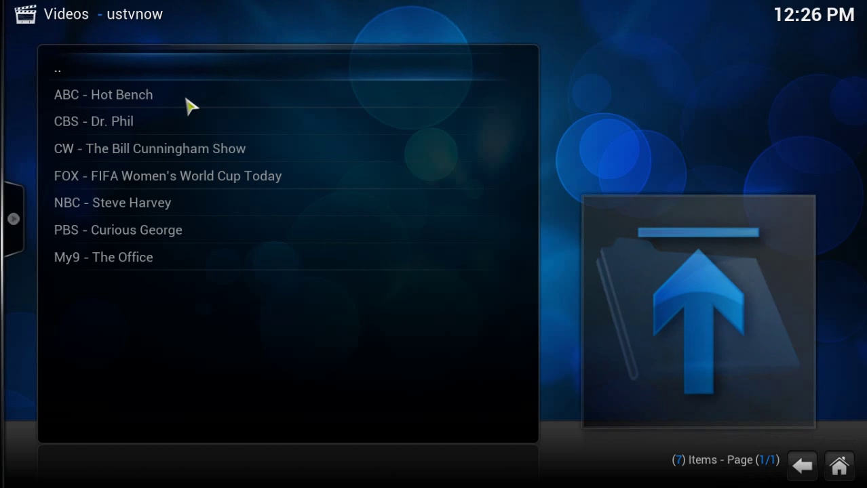
key("Down")
key("Down")
key("Down")
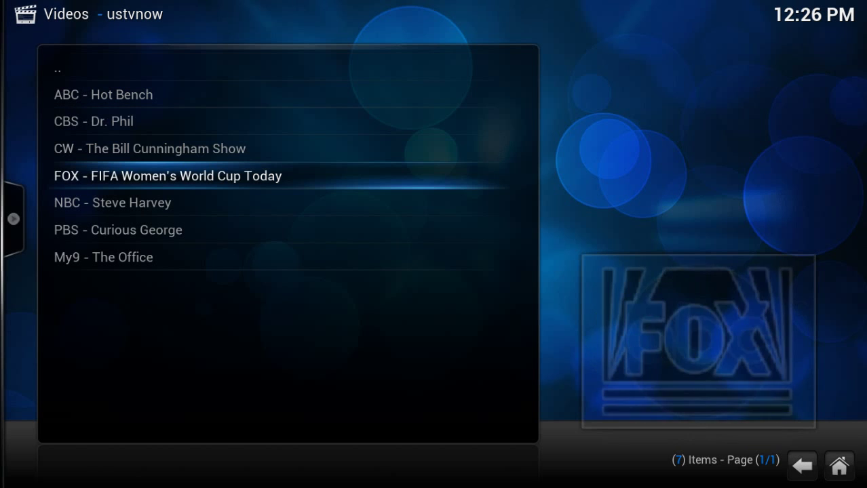
key("Down")
key("Down")
key("Down")
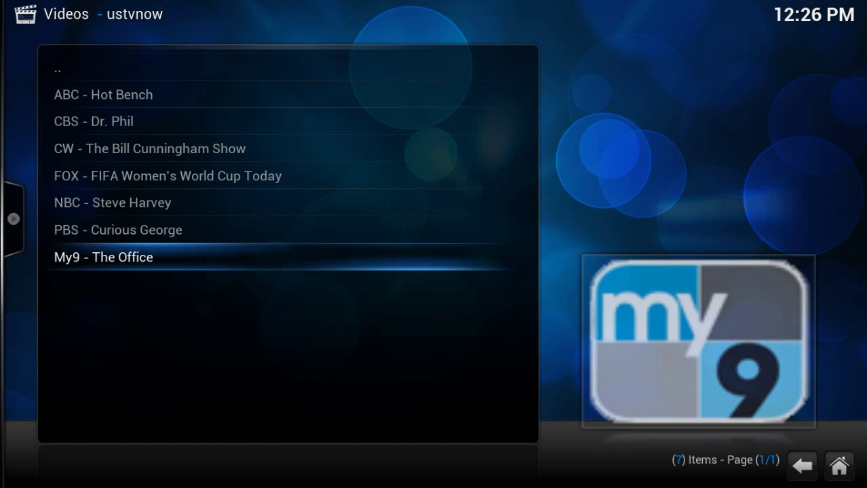
key("Up")
key("Up")
key("Up")
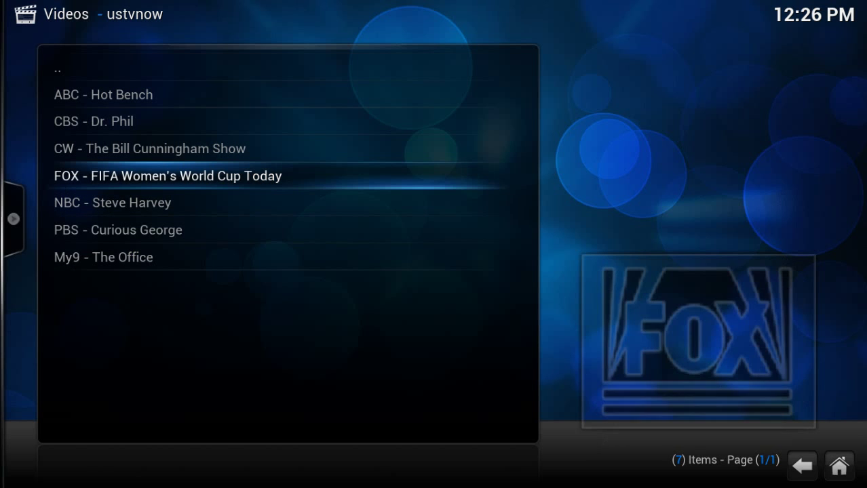
key("BackSpace")
key("BackSpace")
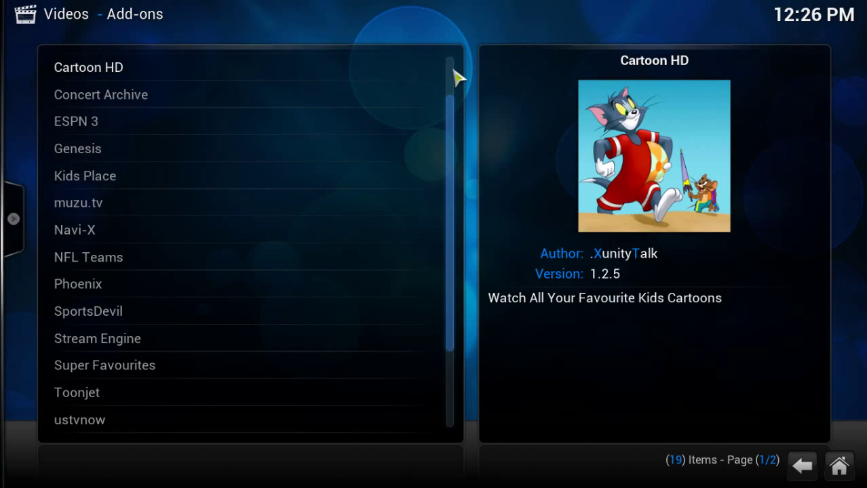
Open Genesis's My Genesis folder and dismiss Favourite TV's options menu without choosing anything
left_click(293, 149)
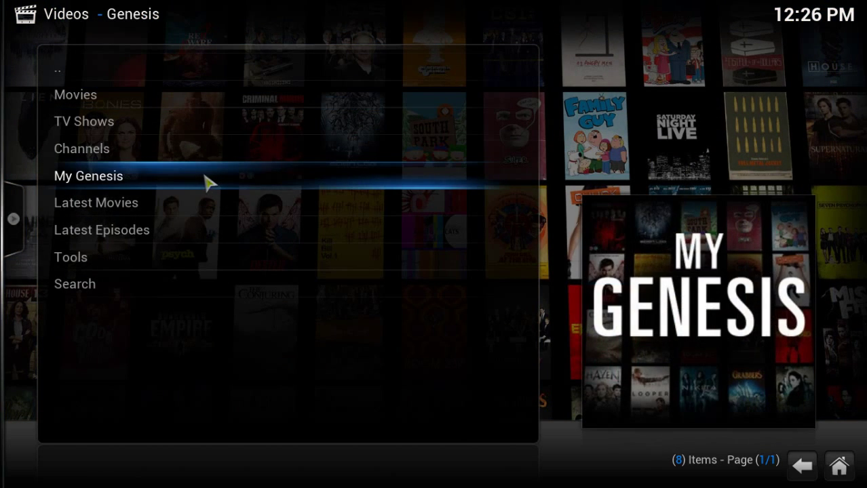
left_click(208, 181)
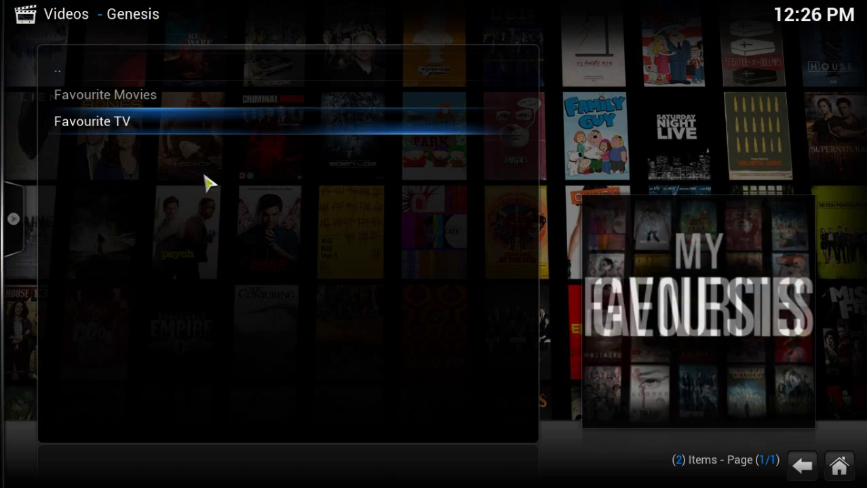
right_click(157, 131)
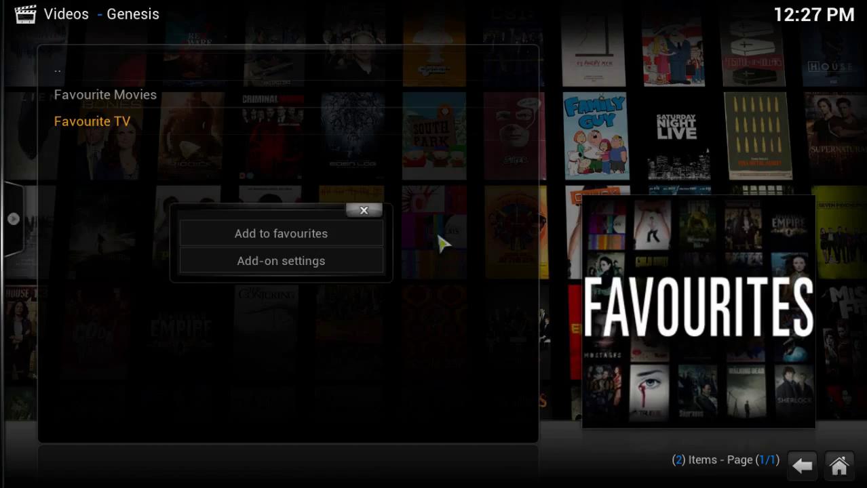
left_click(364, 212)
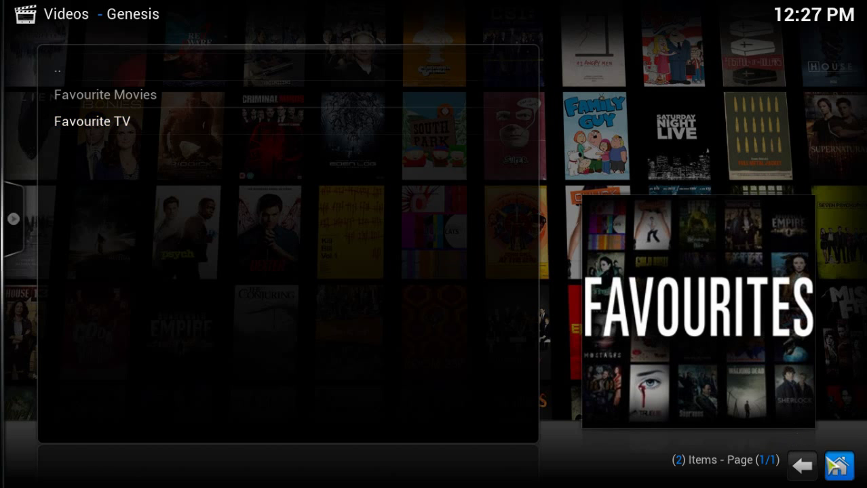
From the home screen, open Kodi favourites and try the saved TV Shows favourite
left_click(839, 467)
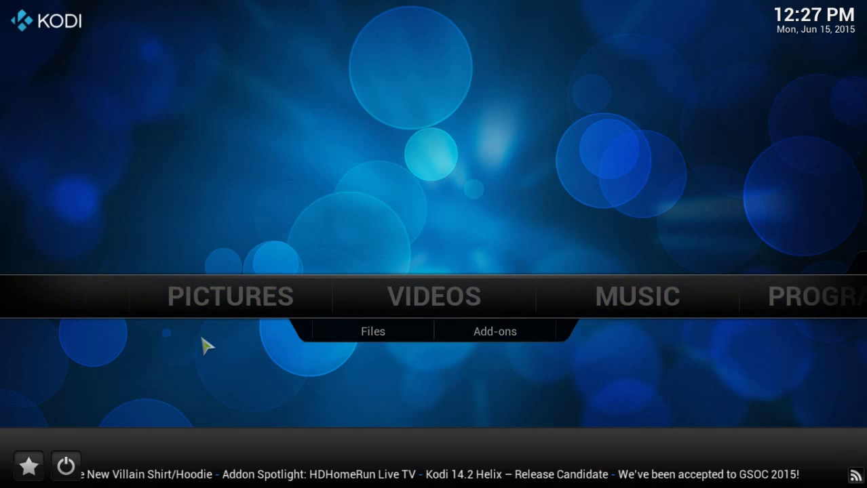
left_click(26, 466)
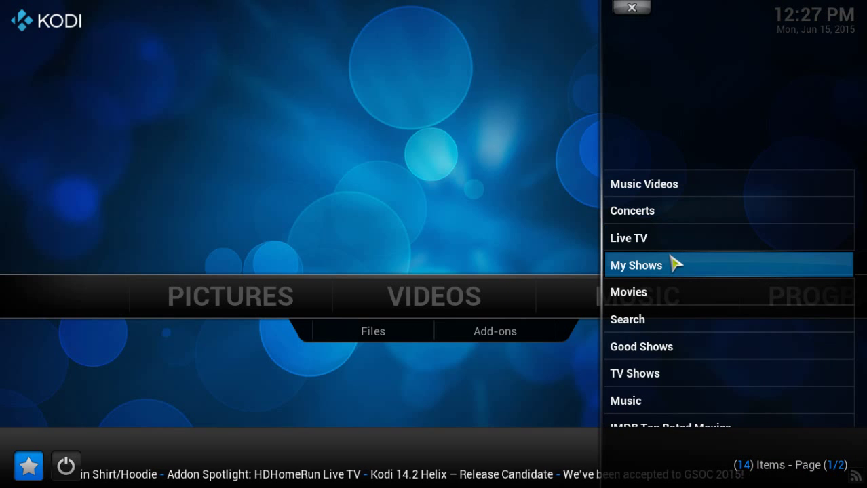
left_click(659, 377)
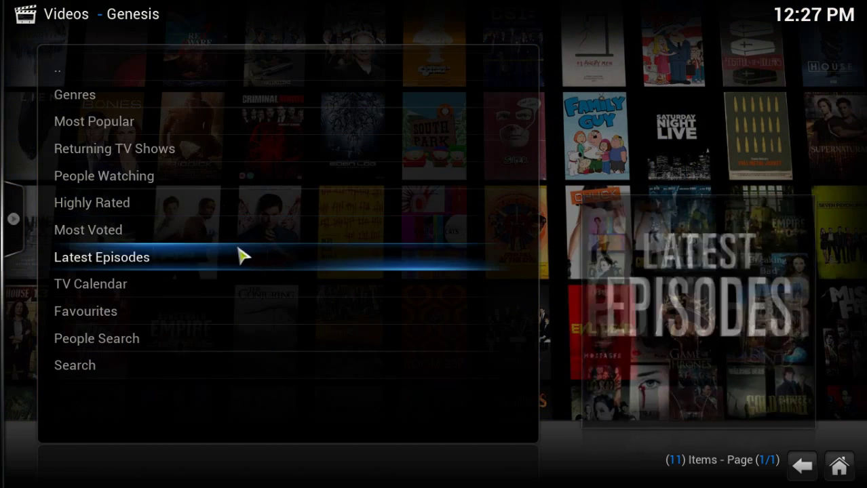
key("Escape")
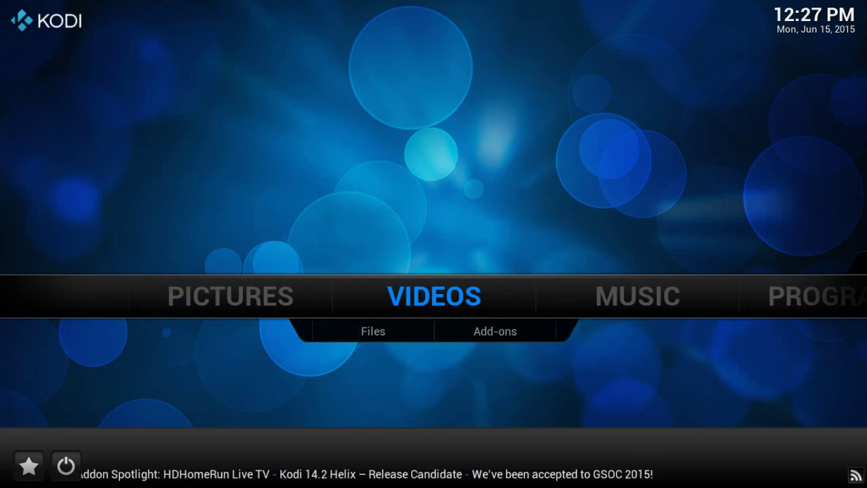
Reopen the favourites list and scroll to its second page ending with Favourite TV
left_click(29, 467)
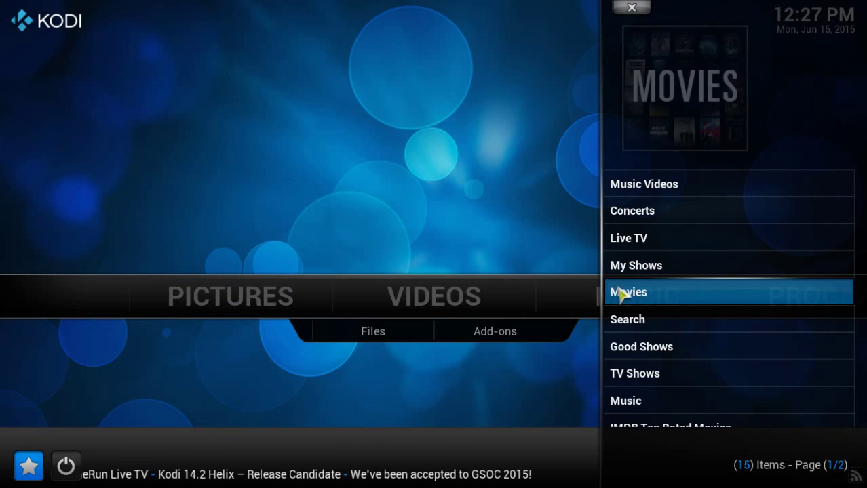
scroll(743, 407, "down", 5)
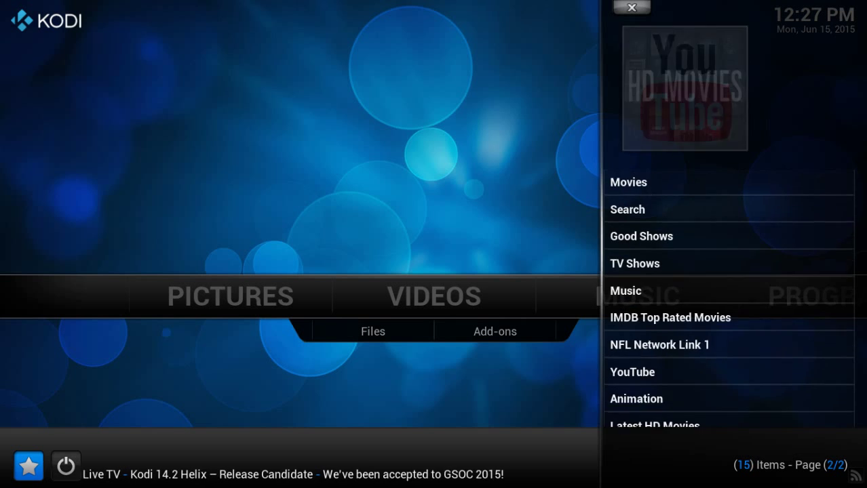
scroll(723, 379, "down", 3)
scroll(722, 379, "up", 2)
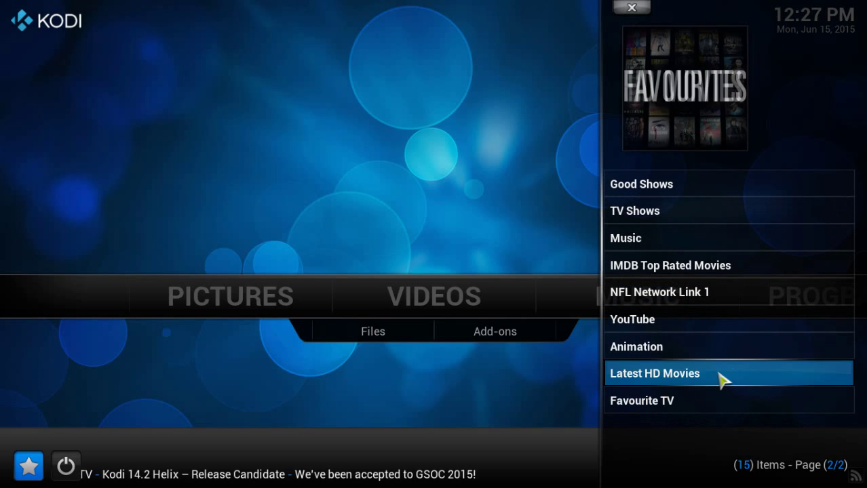
Rename the Favourite TV favourite to 'Genesis Shows for' plus the owner's name, then open it
right_click(691, 402)
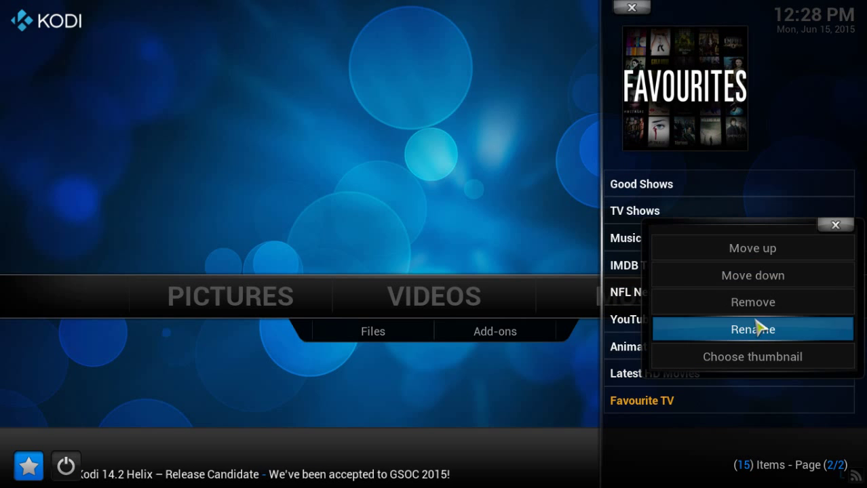
left_click(756, 328)
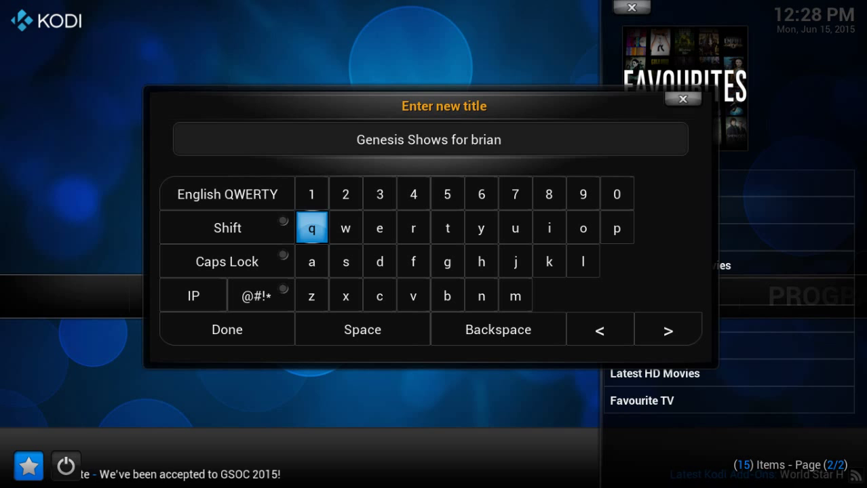
left_click(223, 343)
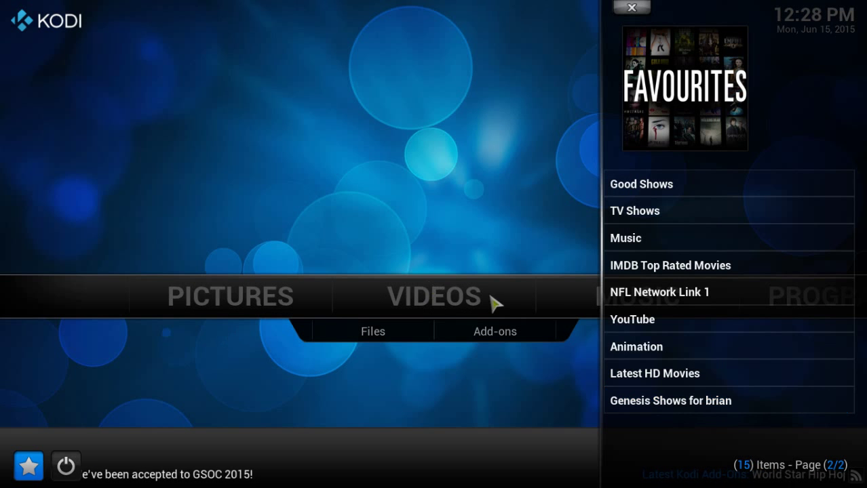
left_click(681, 400)
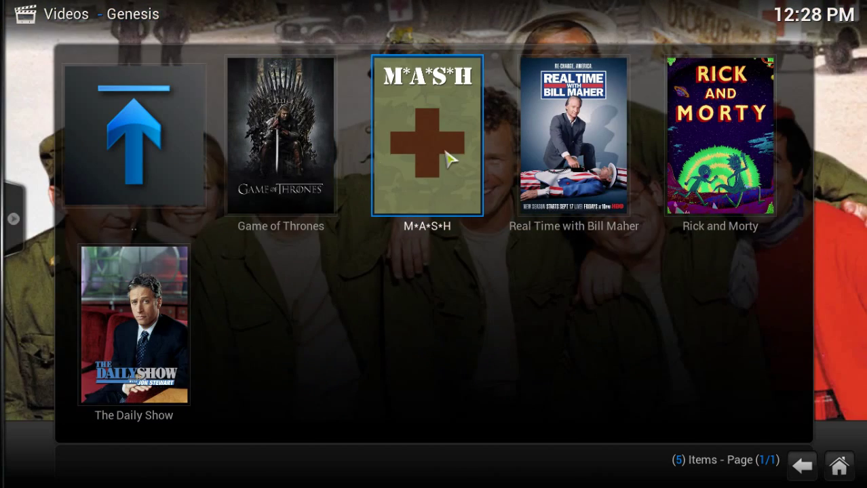
View M*A*S*H's Seasons 1–9 from the Genesis show list, then back out of Genesis
left_click(448, 159)
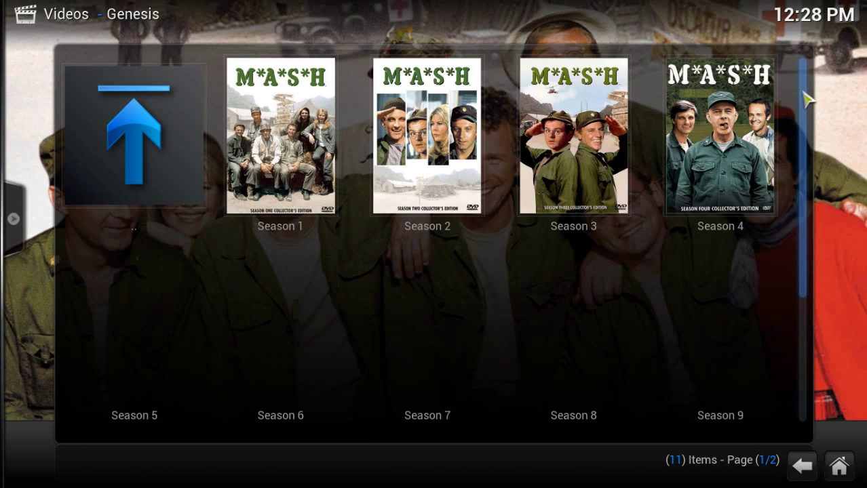
left_click_drag(804, 100, 838, 163)
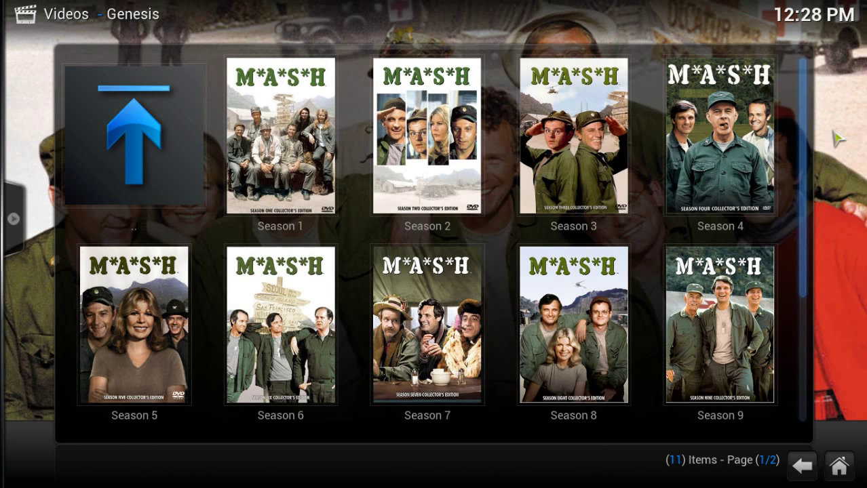
key("BackSpace")
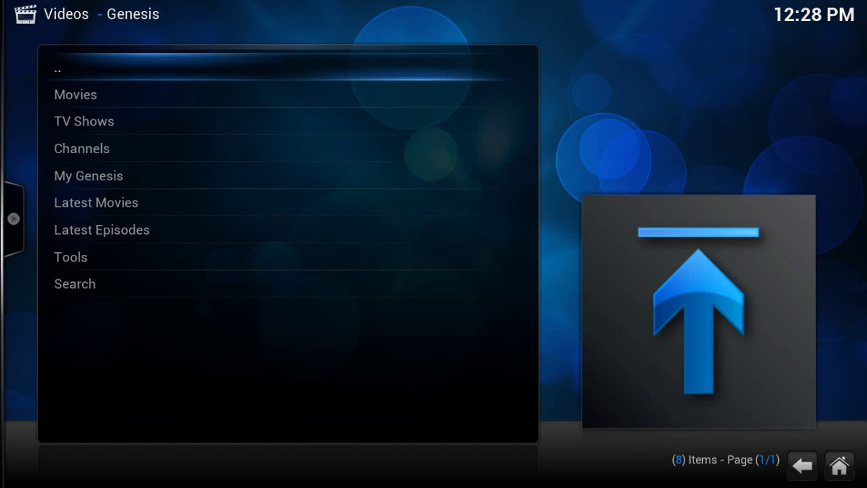
key("BackSpace")
key("BackSpace")
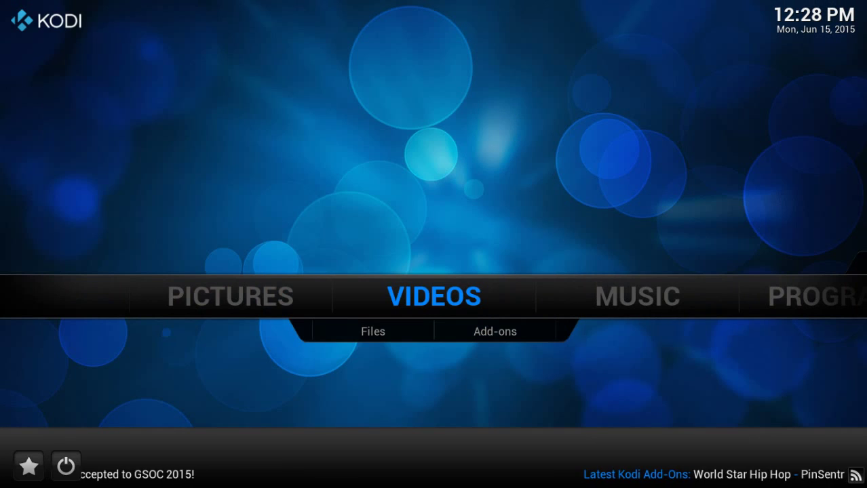
Under Music add-ons, view Concert Archive's 20 Top Concerts, then return to the add-ons list
left_click(652, 304)
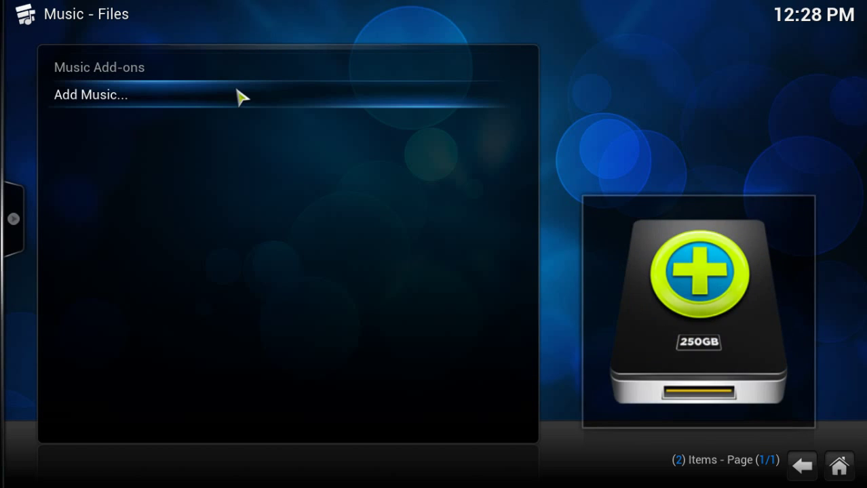
left_click(194, 69)
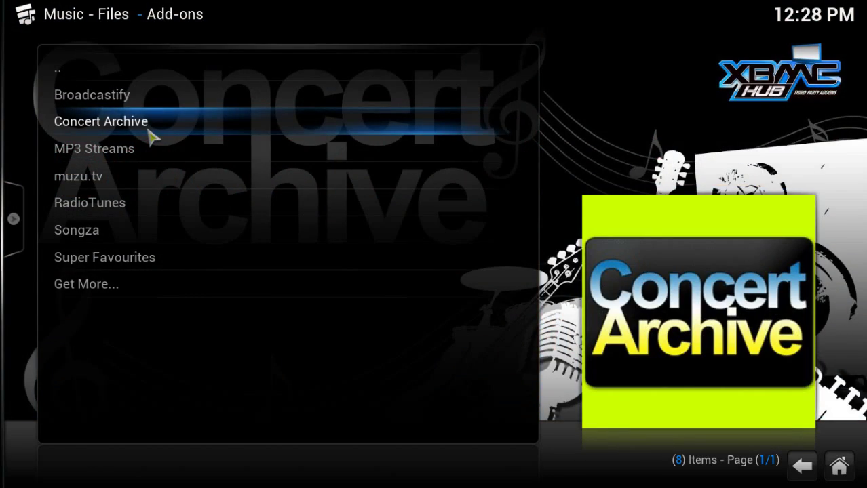
left_click(147, 123)
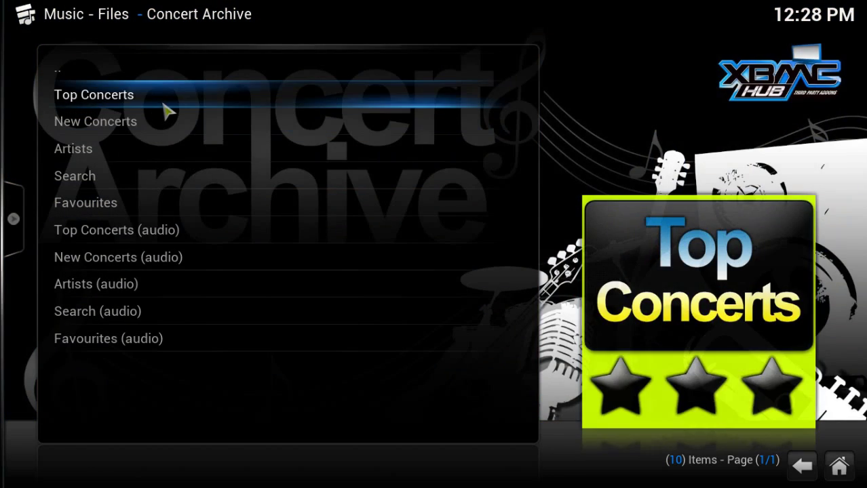
left_click(165, 107)
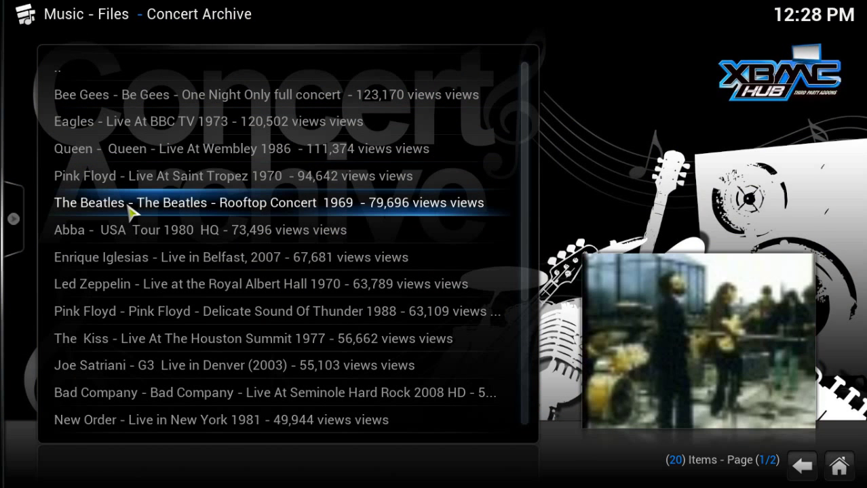
key("BackSpace")
key("BackSpace")
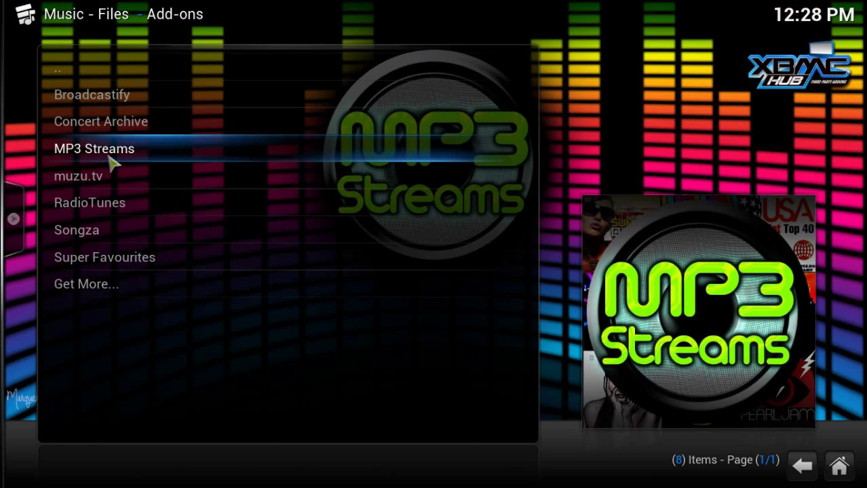
Search MP3 Streams for artist 'the beatles', view their 51 albums, then back out
left_click(112, 164)
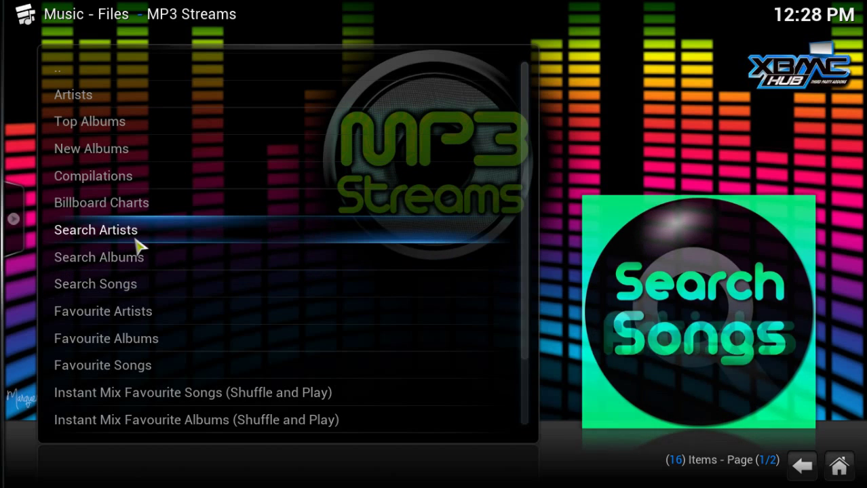
left_click(136, 241)
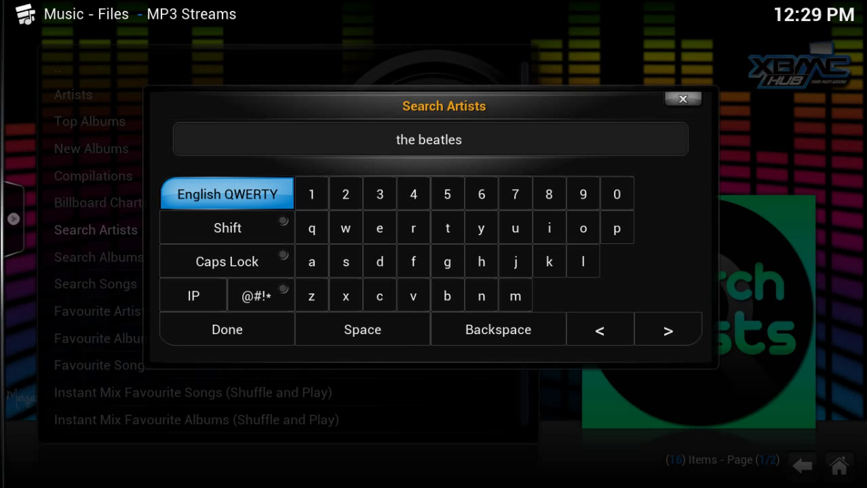
left_click(226, 339)
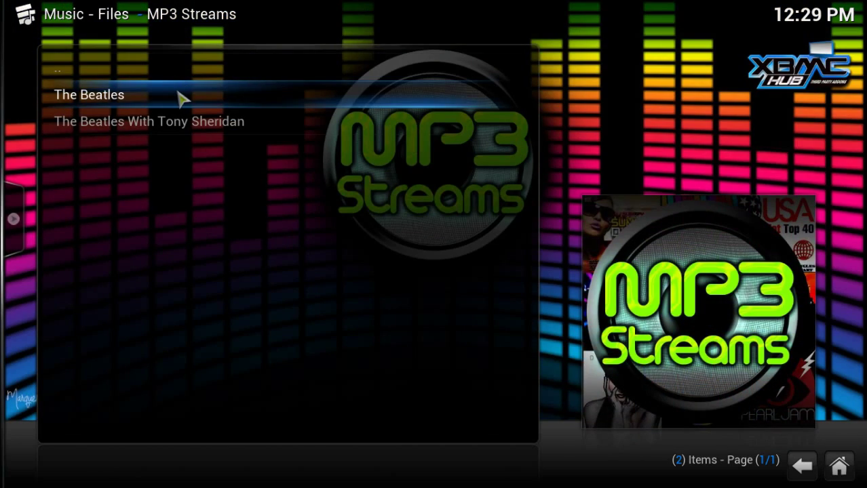
left_click(182, 99)
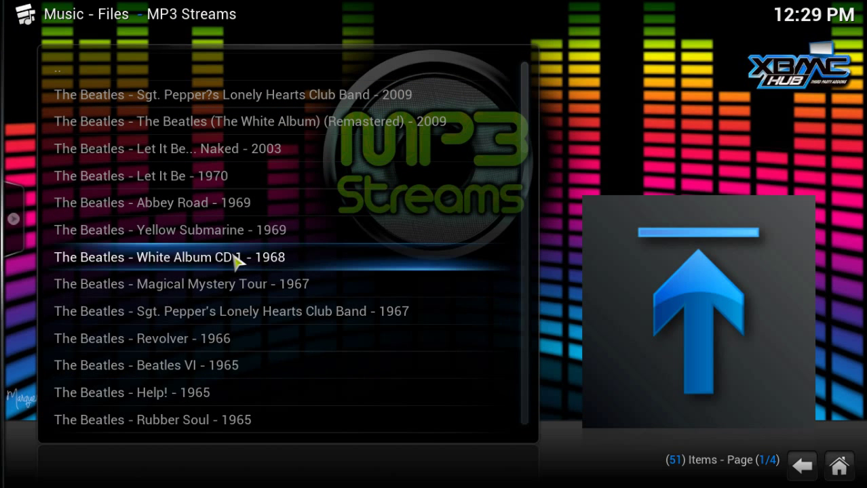
key("BackSpace")
key("BackSpace")
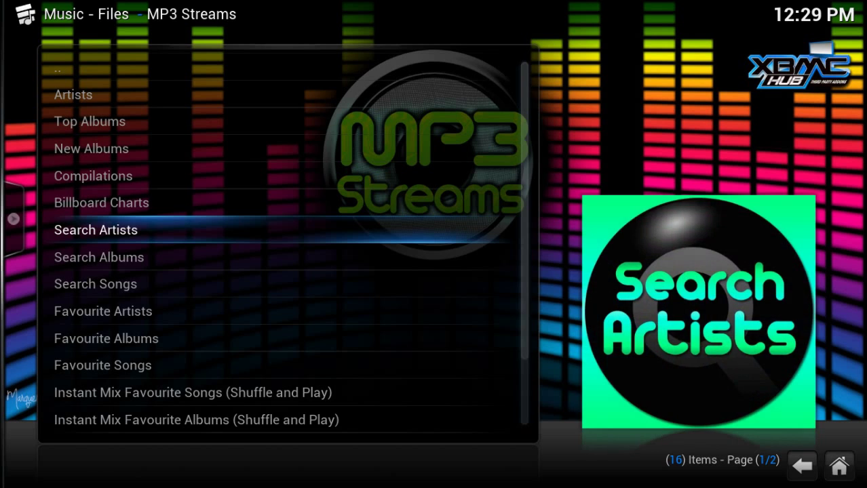
key("BackSpace")
key("BackSpace")
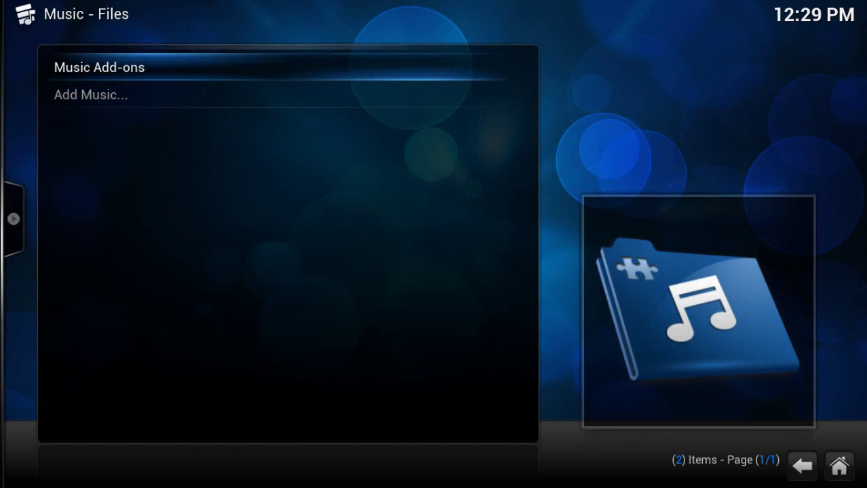
key("BackSpace")
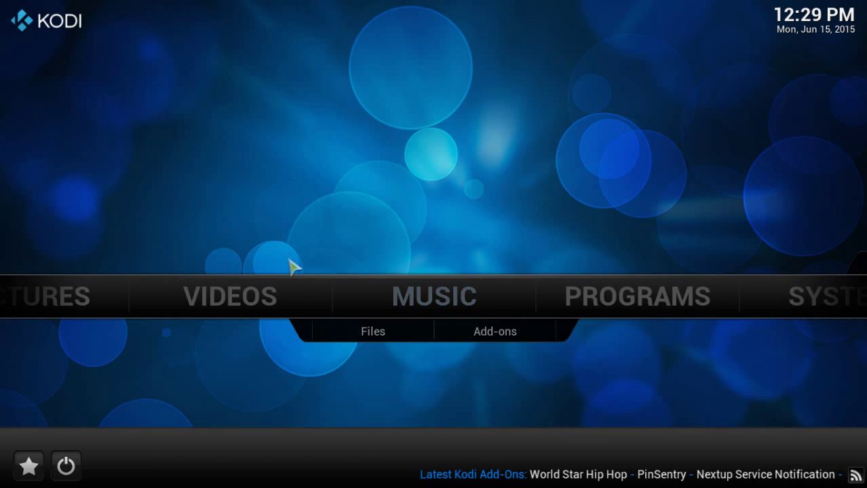
Return to the home screen and open the 19-entry Videos add-ons list
left_click(261, 307)
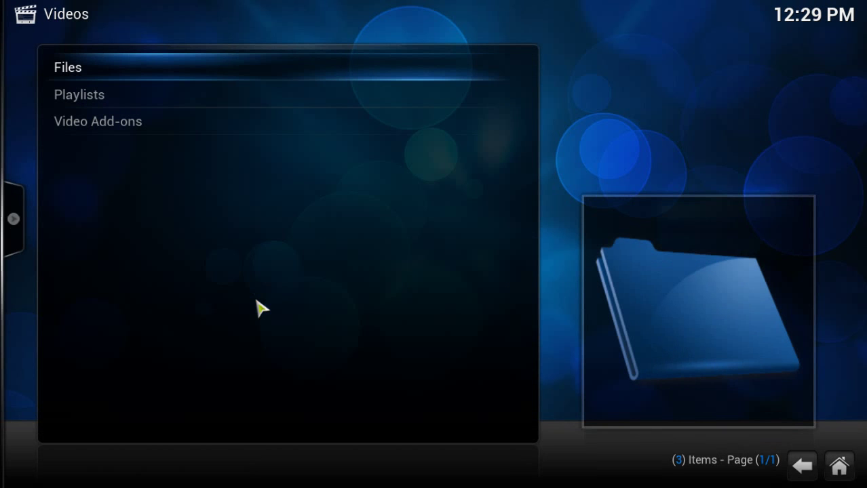
key("BackSpace")
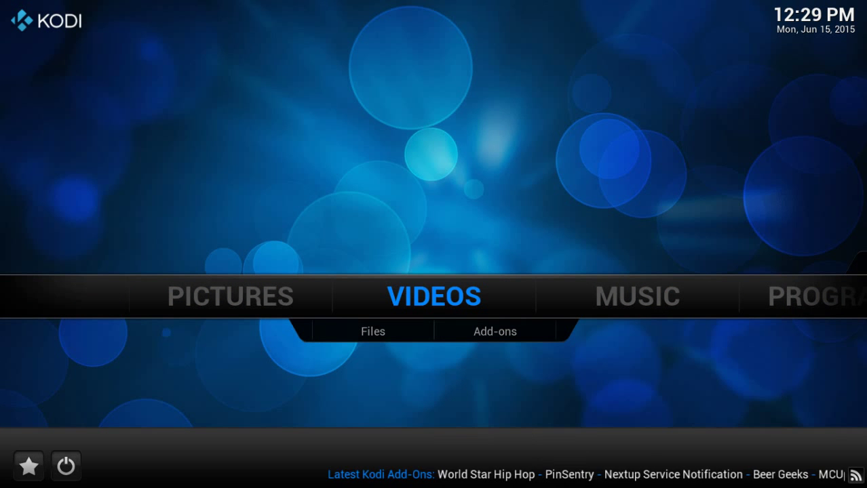
left_click(495, 339)
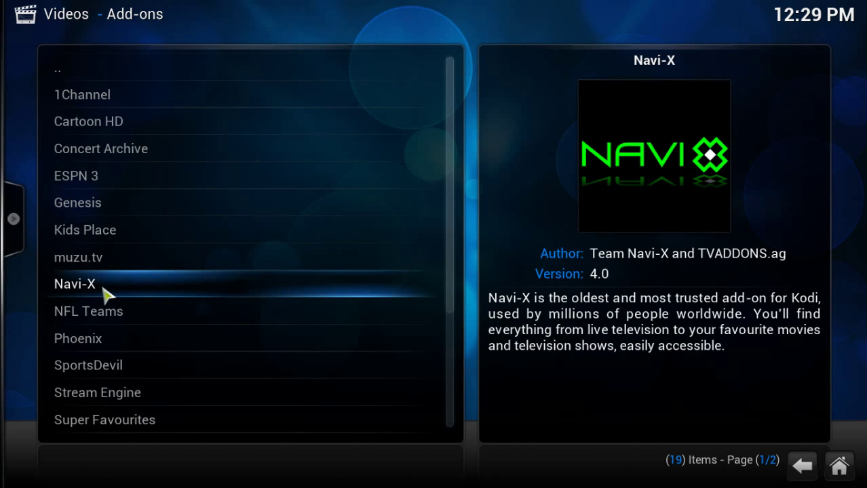
Start Navi-X and move down its most-recently updated lists toward NOW ON CINEMAS
left_click(105, 292)
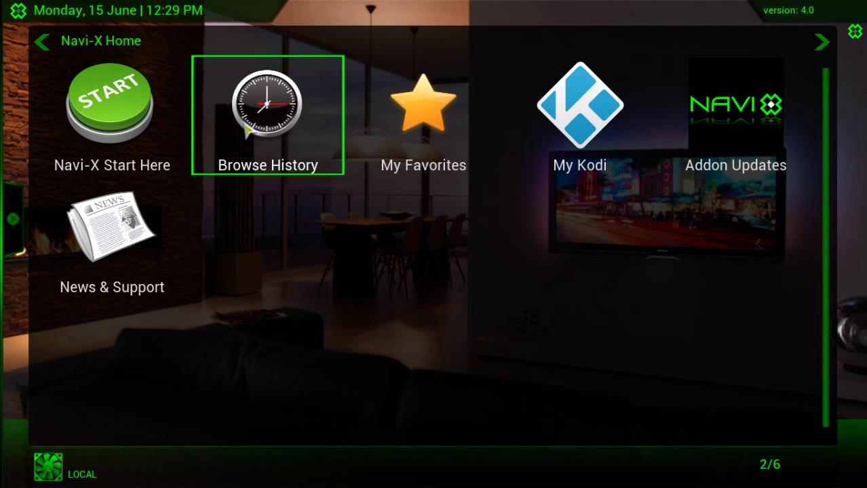
left_click(143, 108)
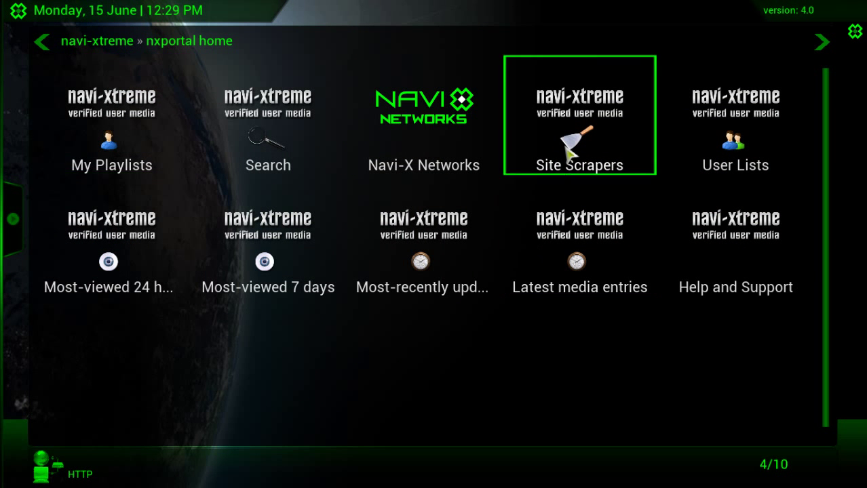
left_click(438, 260)
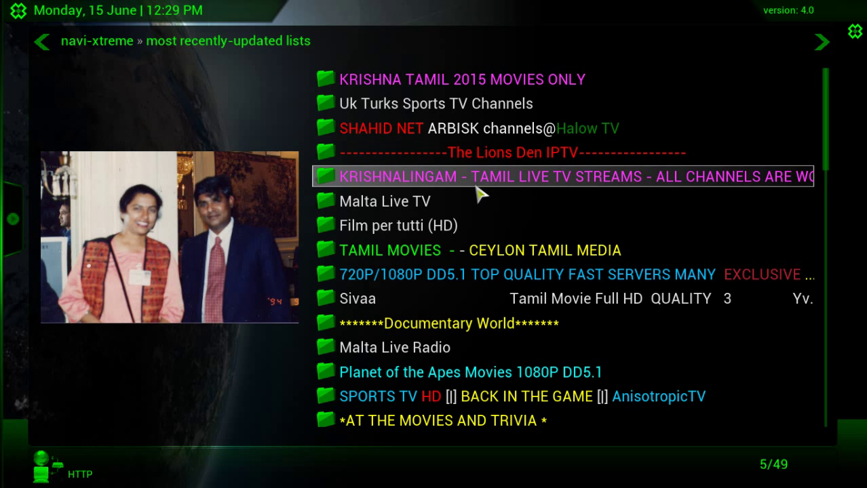
key("Down")
key("Down")
key("Down")
key("Down")
key("Down")
key("Down")
key("Down")
key("Down")
key("Down")
key("Down")
key("Down")
key("Down")
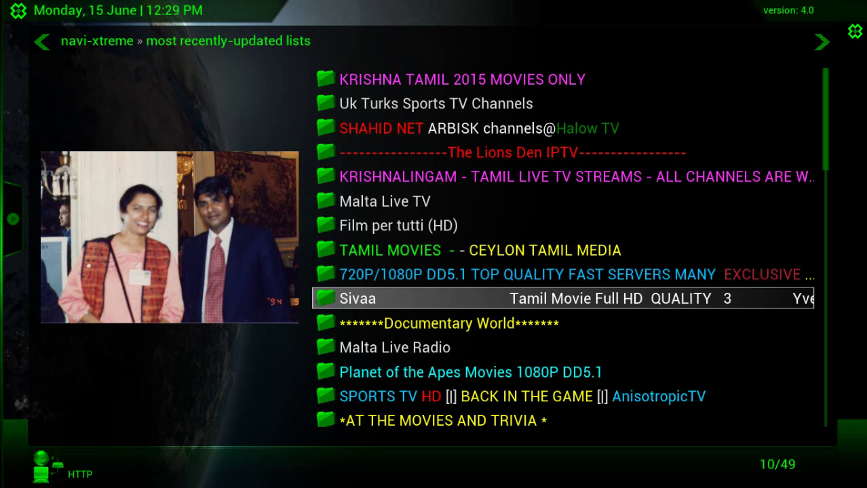
key("Down")
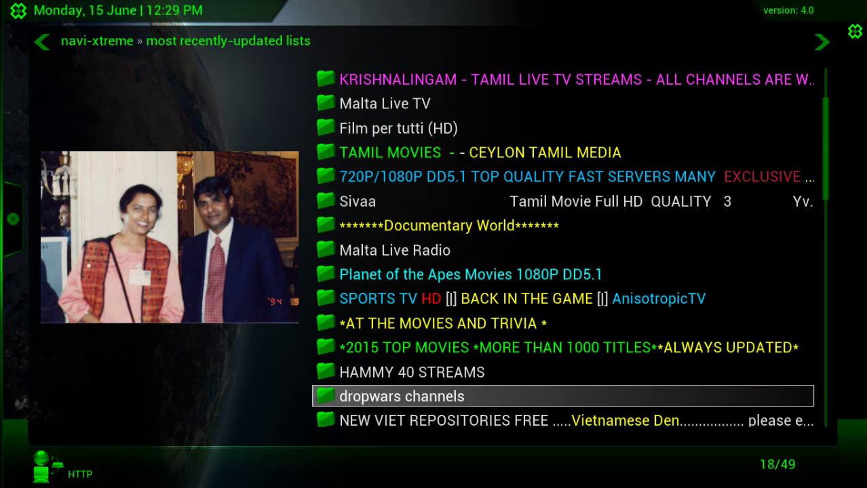
key("Down")
key("Down")
key("Down")
key("Down")
key("Down")
key("Down")
key("Down")
key("Down")
key("Down")
key("Down")
key("Down")
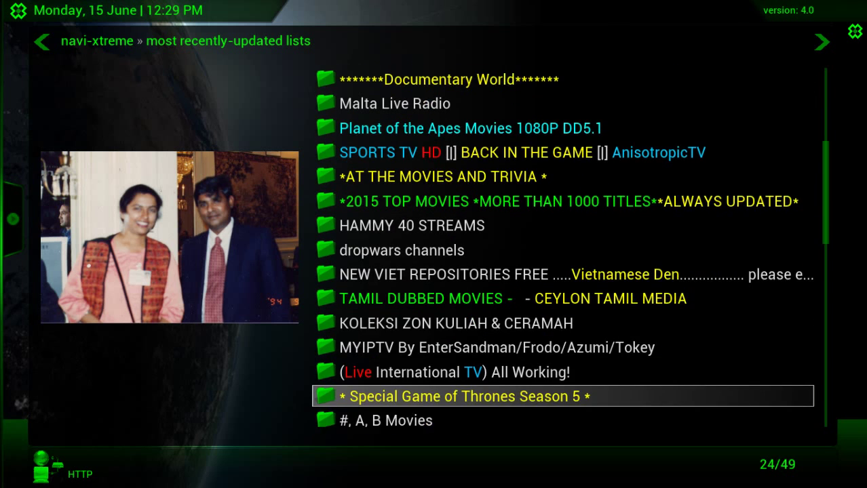
key("Down")
key("Down")
key("Down")
key("Down")
key("Down")
key("Down")
key("Down")
key("Down")
Browse the 282-title NOW ON CINEMAS *JURASSIC WORLD (2015)* list, then return to the updated lists
key("Return")
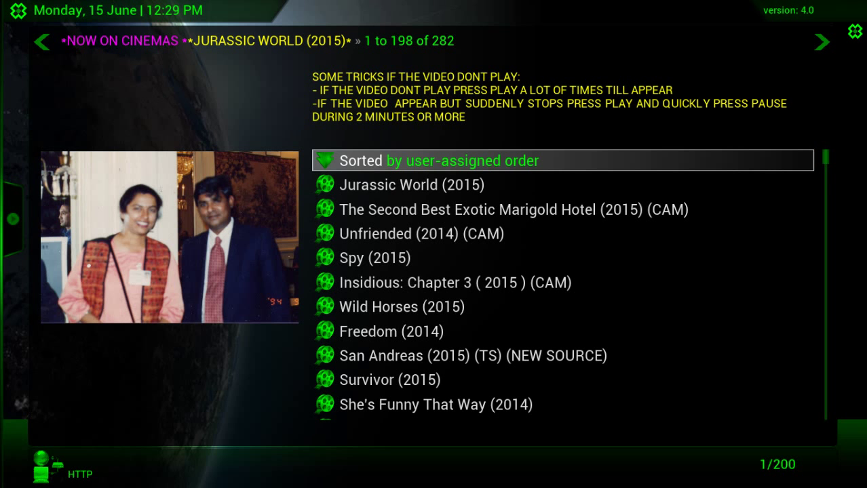
key("Down")
key("Down")
key("Down")
key("Down")
key("Down")
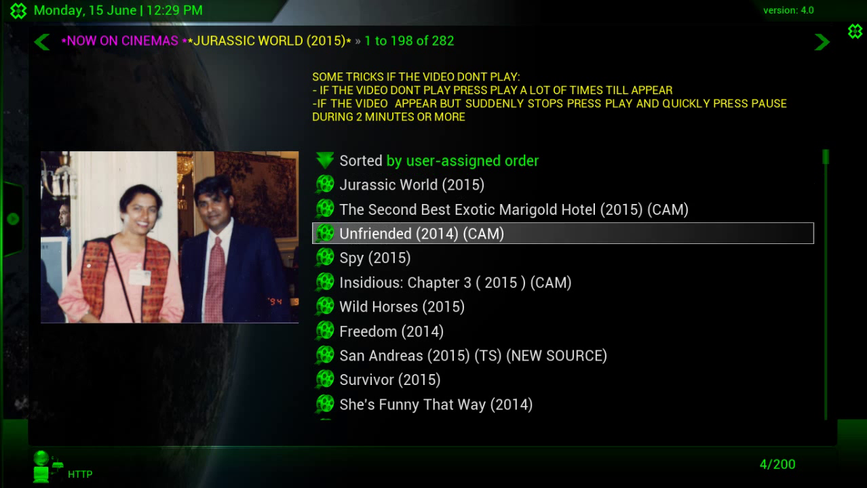
key("Down")
key("Up")
key("Up")
key("Up")
key("Up")
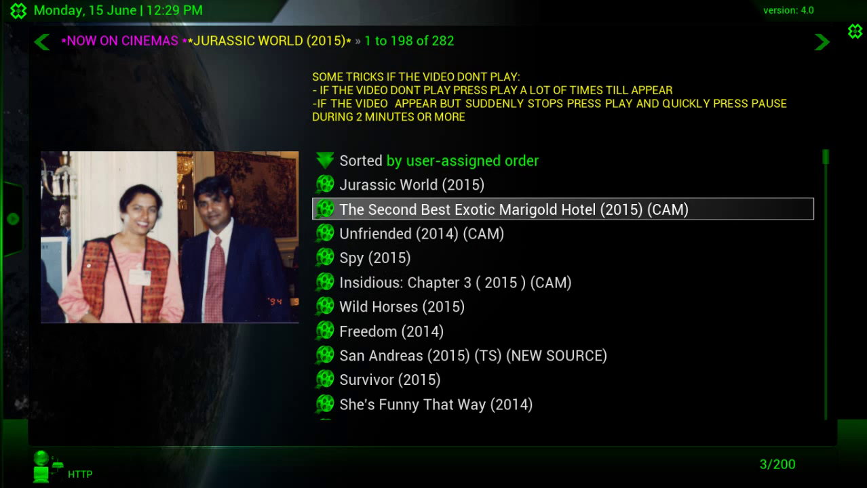
key("BackSpace")
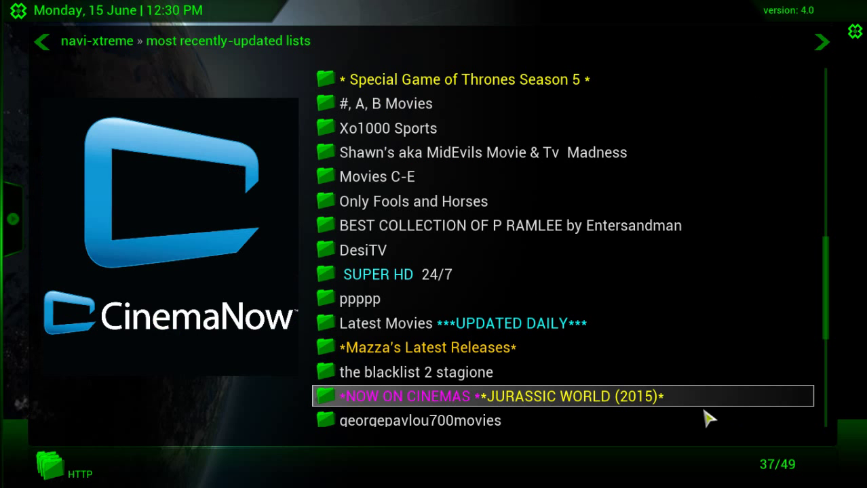
Save the NOW ON CINEMAS list to Navi-X favourites under the shortened name '*NOW ON CINEMAS *'
right_click(648, 399)
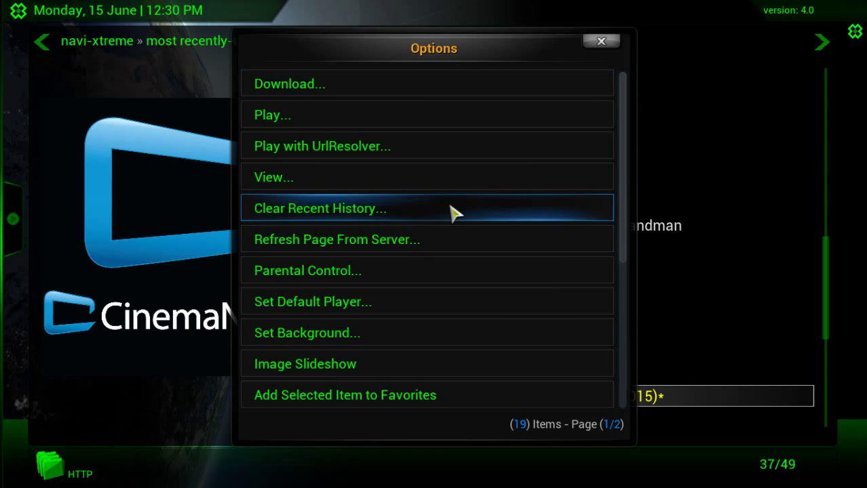
left_click(441, 395)
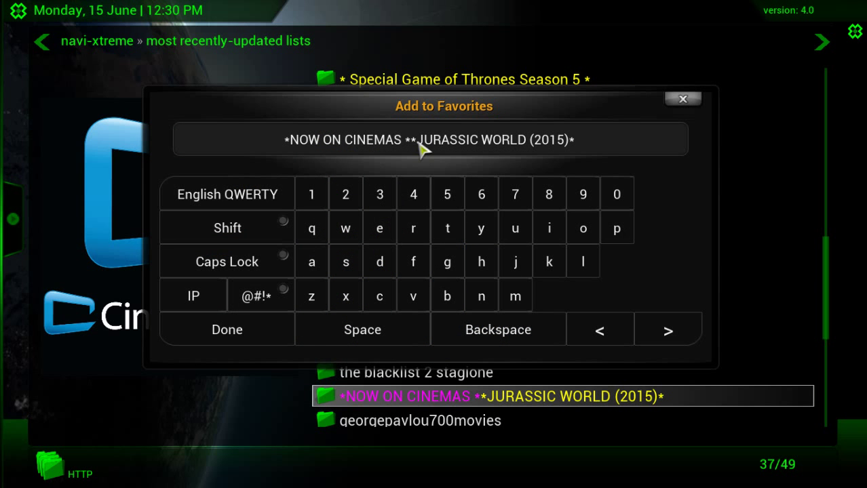
key("BackSpace")
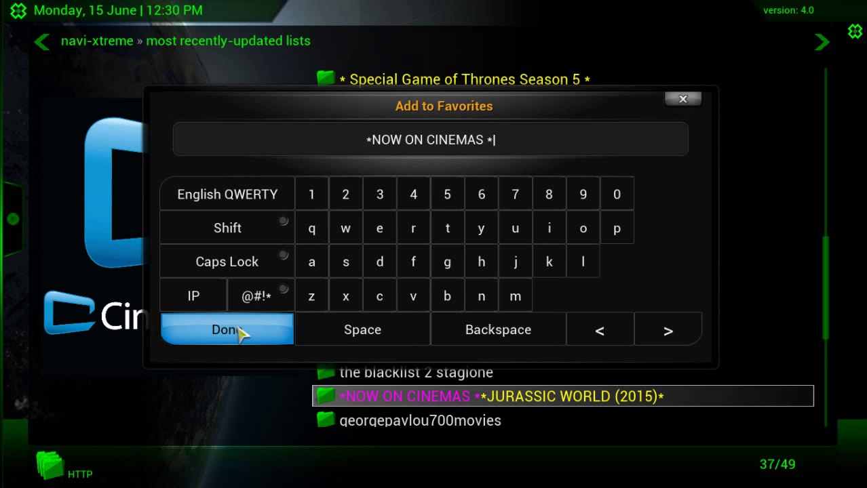
left_click(286, 331)
key("Up")
key("Up")
key("Up")
key("Up")
key("Up")
Return to Navi-X Home and check that My Favorites lists '*NOW ON CINEMAS *'
key("BackSpace")
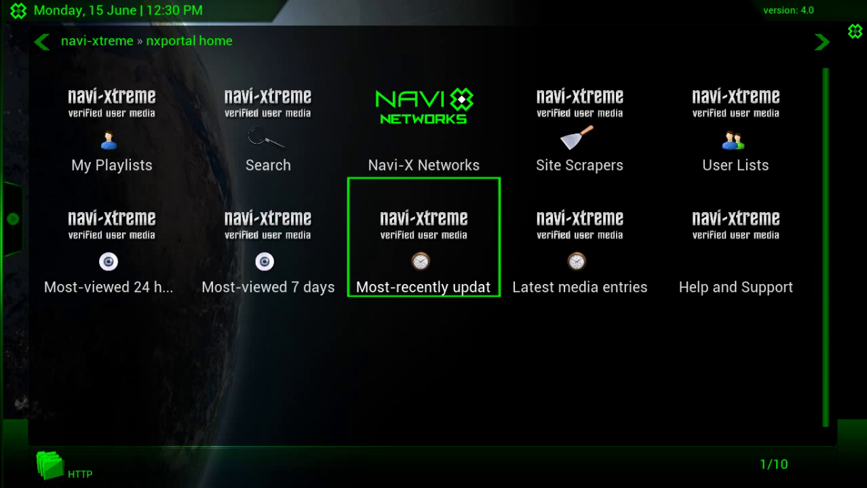
key("BackSpace")
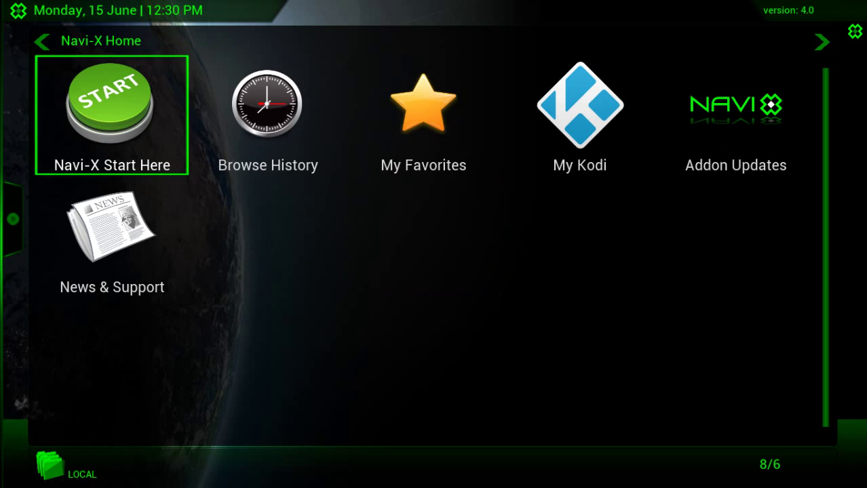
left_click(408, 129)
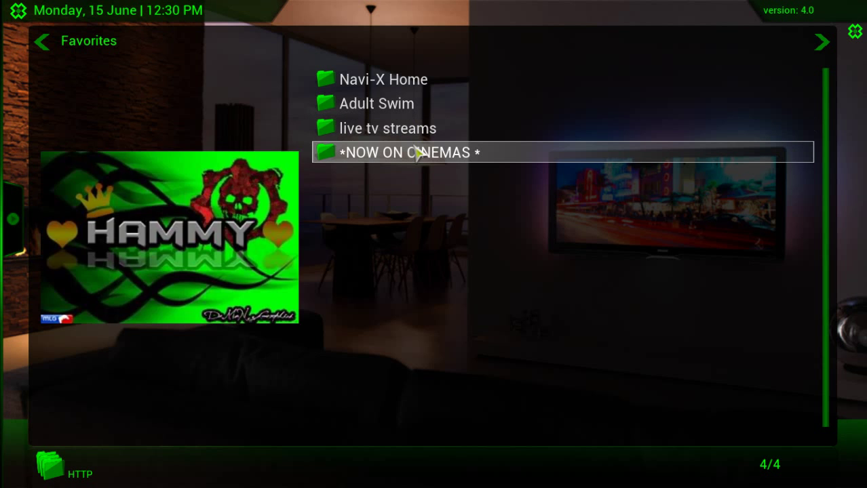
right_click(381, 277)
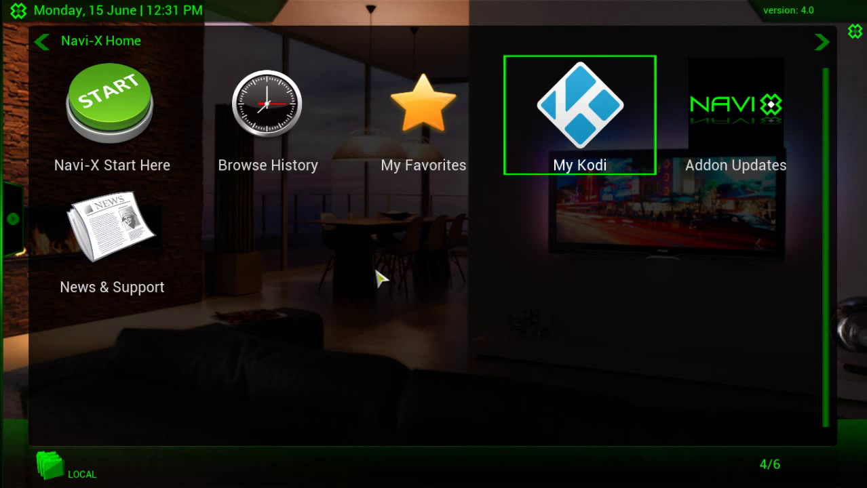
Exit the Navi-X add-on, confirming with Yes, back to the Videos add-ons list
key("Left")
key("Right")
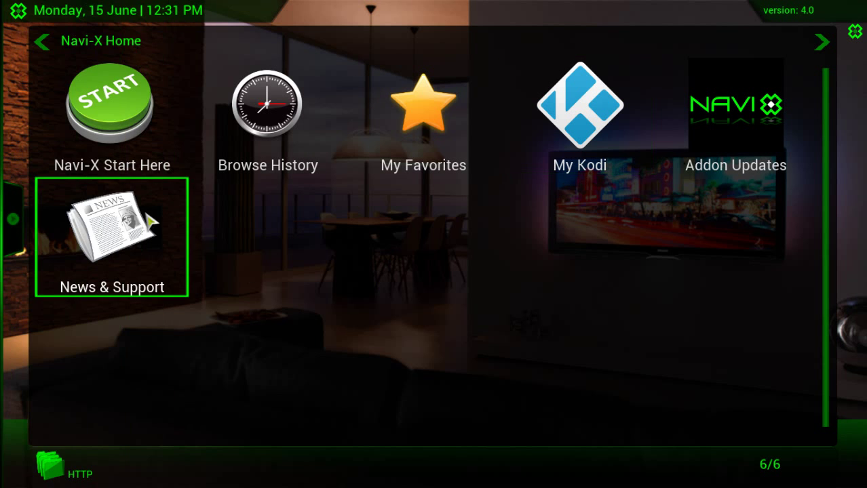
left_click(855, 35)
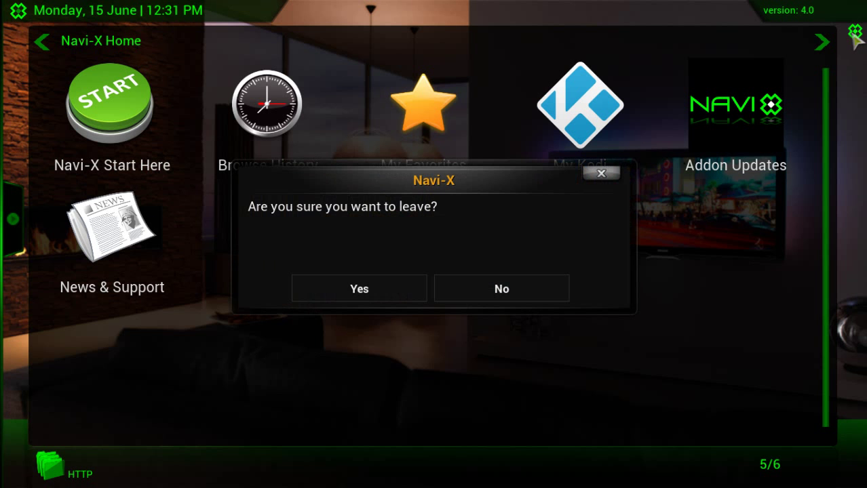
left_click(360, 291)
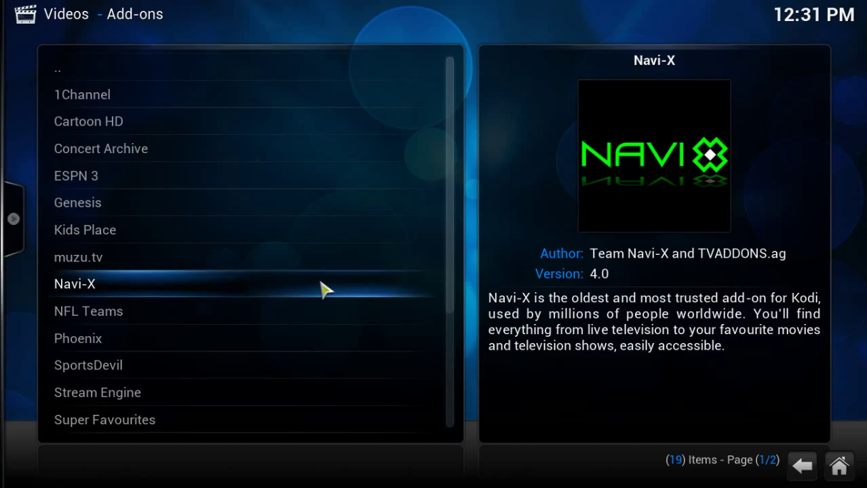
Add the Navi-X add-on to Kodi favourites and return to the home screen
right_click(322, 288)
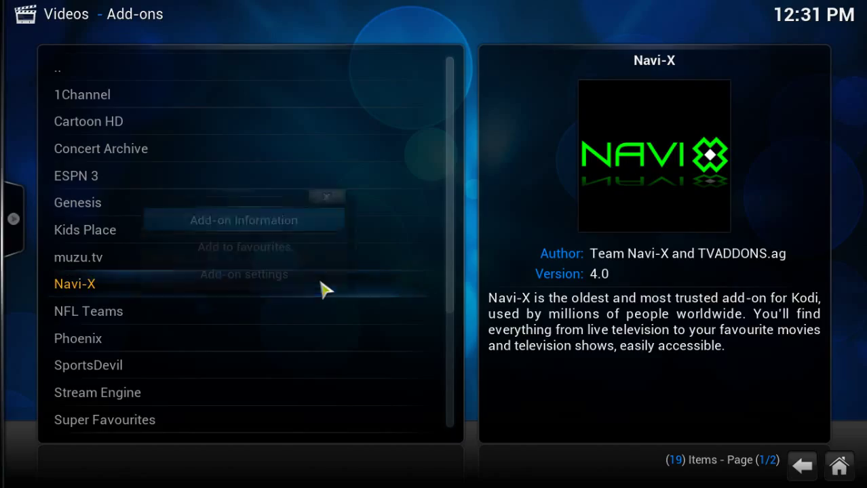
left_click(270, 249)
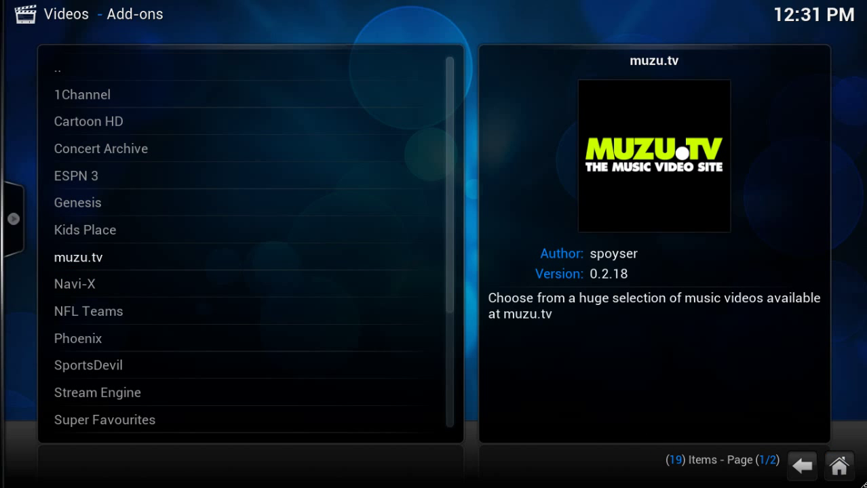
left_click(849, 474)
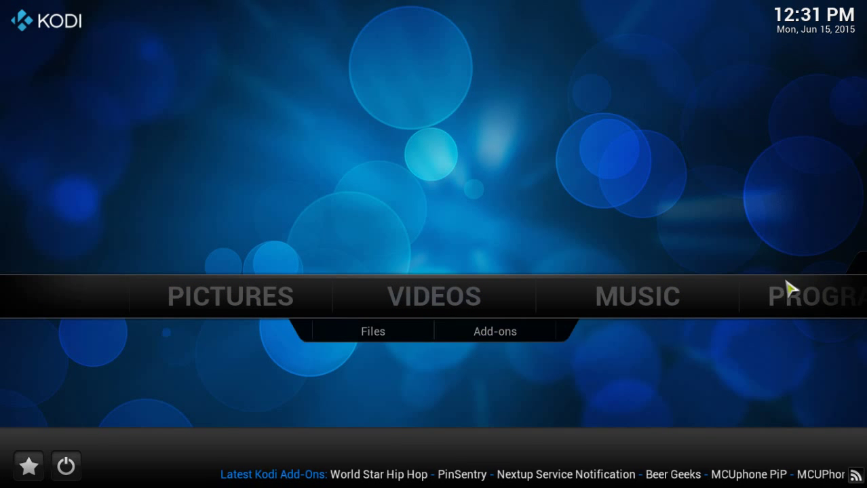
Verify the Favourites panel now lists 16 items ending with Navi-X, then close it
left_click(28, 465)
key("Up")
key("Up")
key("Up")
key("Up")
key("Up")
key("Up")
key("Up")
key("Up")
key("Up")
key("Up")
key("Up")
key("Up")
key("Up")
key("Up")
key("Up")
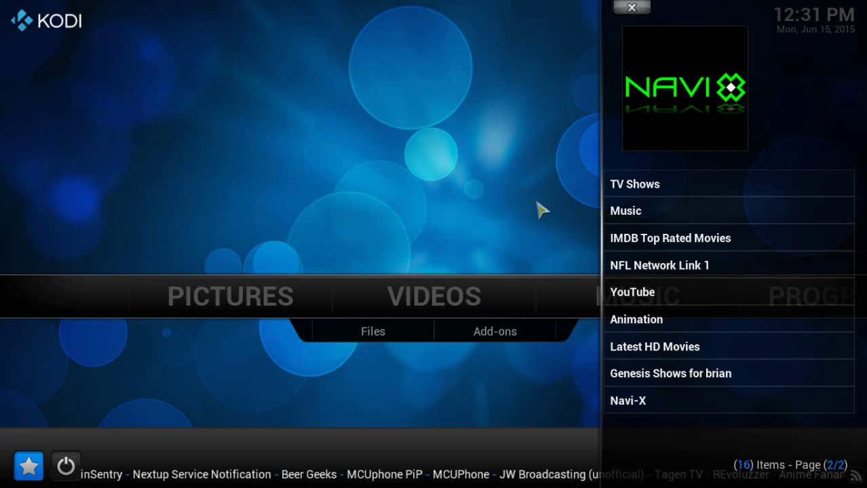
key("Down")
left_click(626, 8)
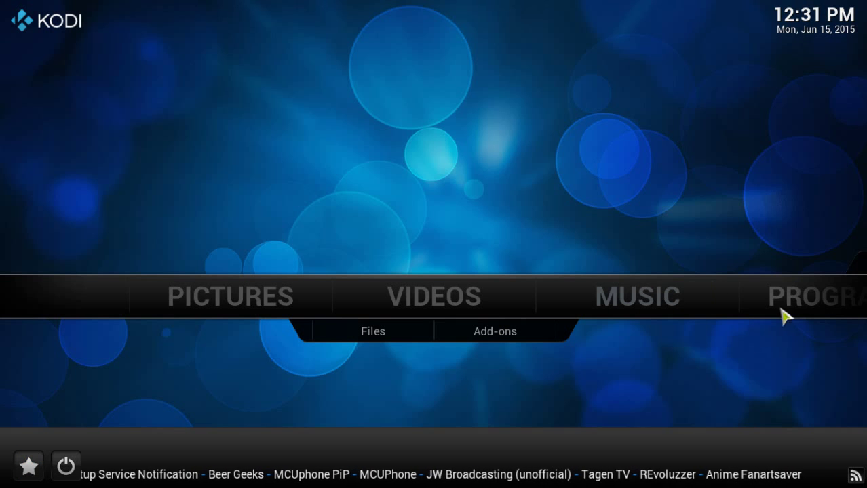